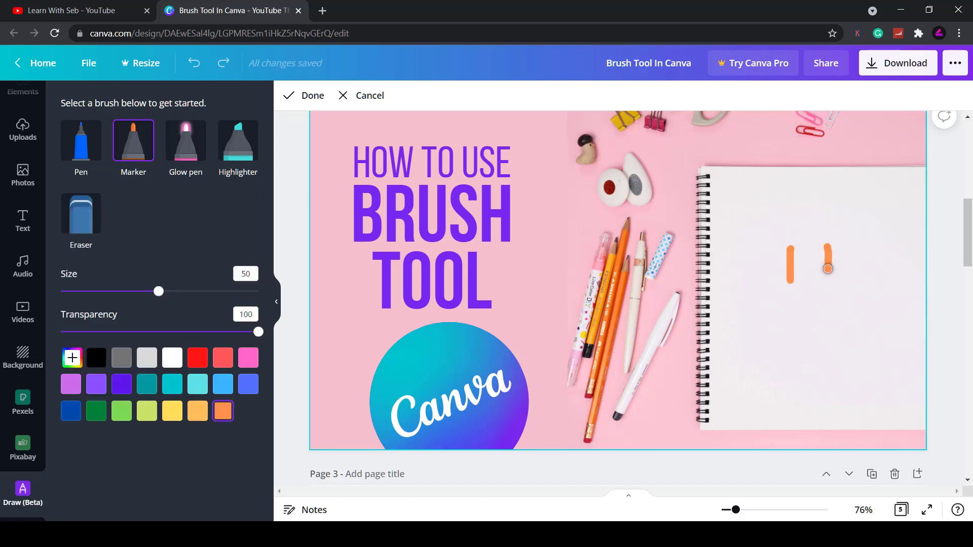
Step: Finish the orange smile and face outline, then draw blue glow-pen rays along the Canva circle's right edge
mouse_move(768, 300)
left_mouse_down()
mouse_move(793, 342)
mouse_move(849, 302)
left_mouse_up()
mouse_move(875, 276)
left_mouse_down()
mouse_move(856, 223)
mouse_move(735, 284)
mouse_move(871, 343)
mouse_move(877, 274)
left_mouse_up()
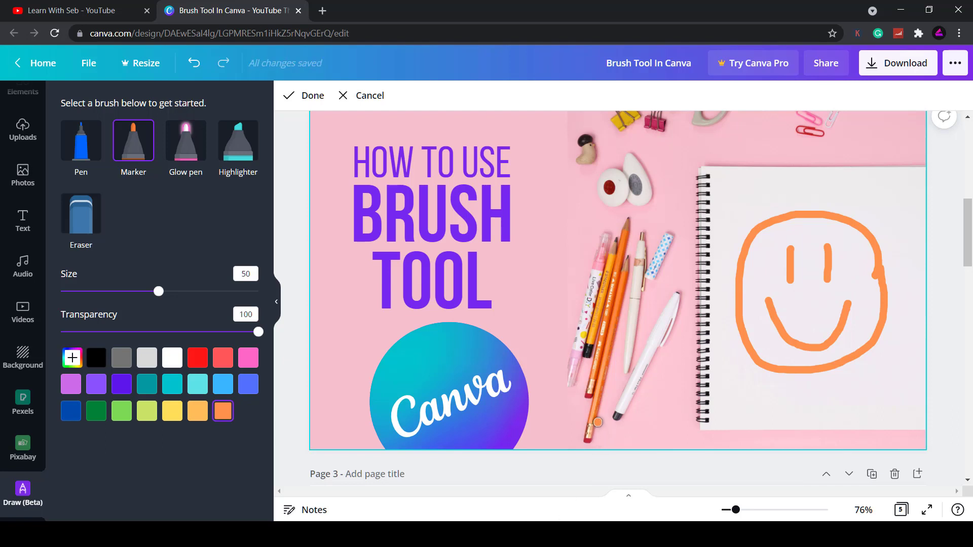
left_click(186, 141)
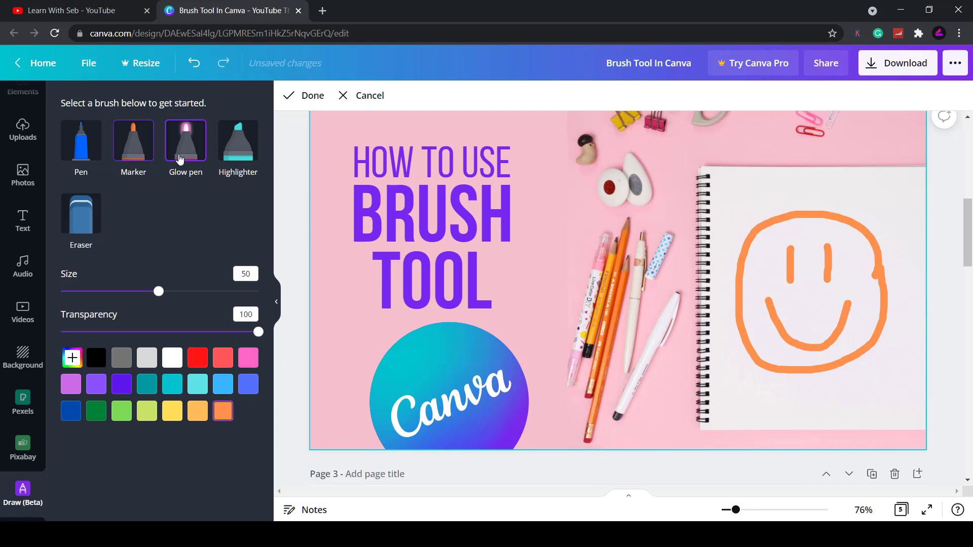
left_click(248, 384)
left_click_drag(501, 339, 514, 327)
left_click_drag(511, 364, 527, 357)
left_click_drag(522, 385, 542, 386)
left_click_drag(523, 413, 545, 416)
left_click_drag(526, 446, 507, 436)
Step: Add glow-pen rays around the Canva circle's upper left and down its left side
mouse_move(478, 321)
left_mouse_down()
mouse_move(476, 334)
mouse_move(430, 329)
left_mouse_up()
mouse_move(405, 329)
left_mouse_down()
mouse_move(420, 343)
mouse_move(379, 355)
mouse_move(362, 383)
mouse_move(361, 416)
left_mouse_up()
mouse_move(380, 421)
left_mouse_down()
mouse_move(363, 428)
mouse_move(366, 439)
left_mouse_up()
left_click_drag(393, 441, 373, 447)
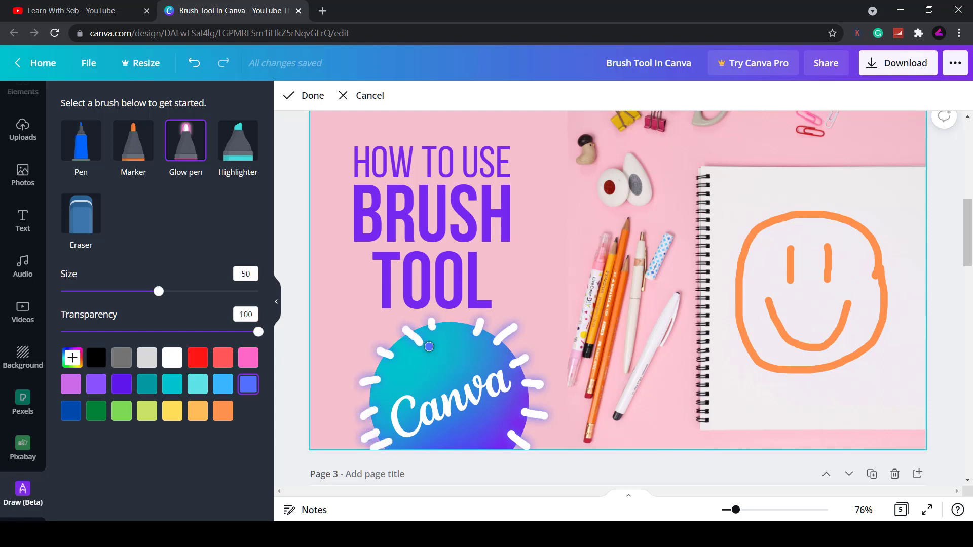
left_click_drag(456, 321, 454, 330)
Step: Draw glow rays on both sides of BRUSH, highlight its top in translucent teal, then return to the design
mouse_move(327, 180)
left_mouse_down()
mouse_move(344, 183)
mouse_move(353, 238)
left_mouse_up()
mouse_move(522, 237)
left_mouse_down()
mouse_move(543, 245)
mouse_move(533, 203)
left_mouse_up()
left_click_drag(519, 187, 532, 178)
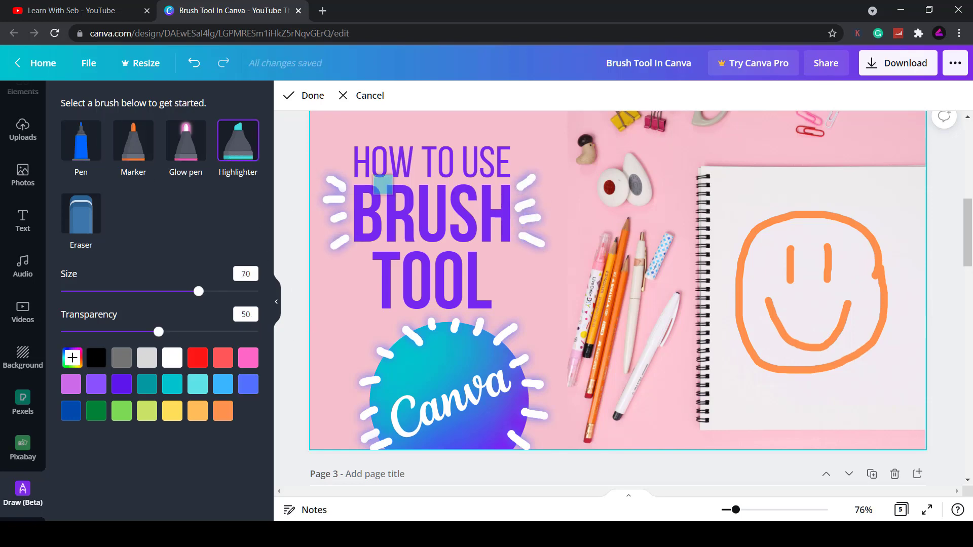
left_click_drag(354, 192, 527, 187)
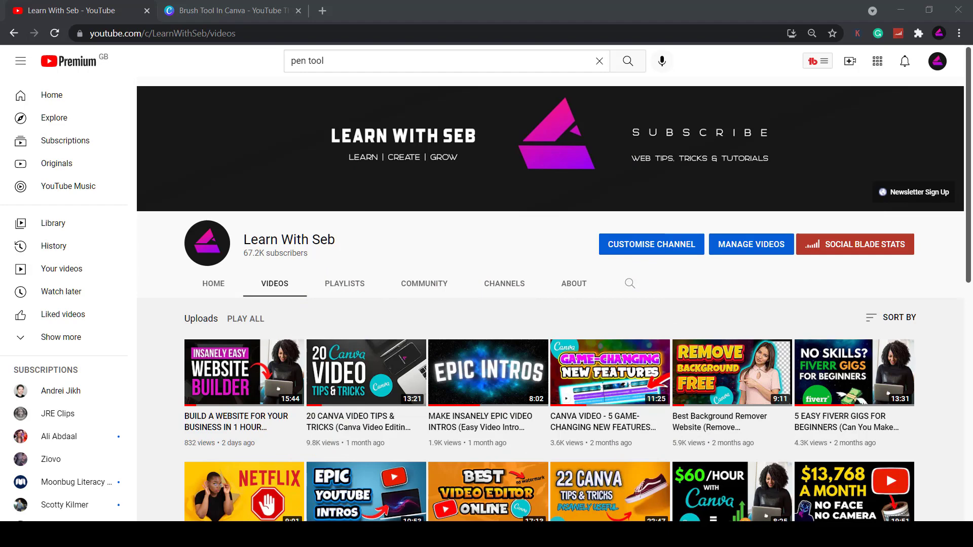
left_click(212, 12)
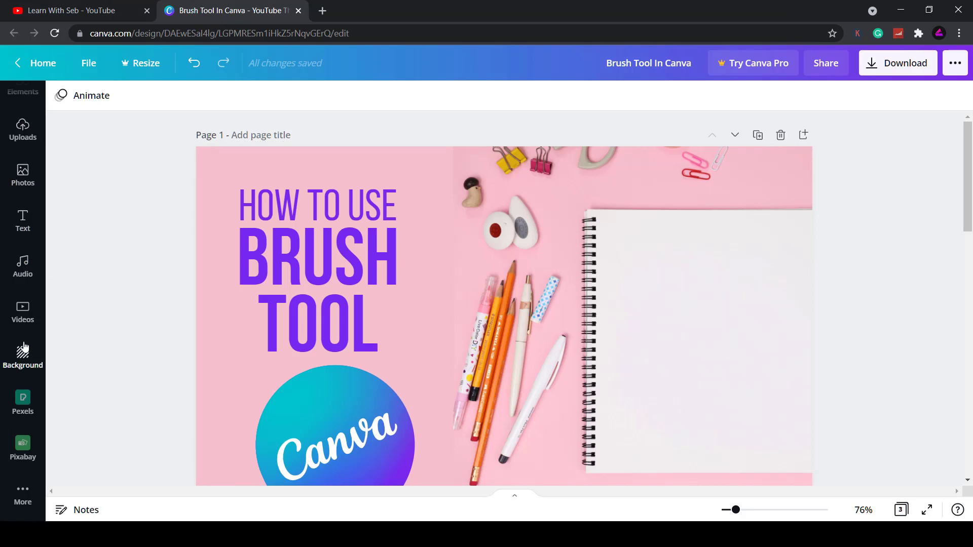
Step: Find the Draw (Beta) app among the extra apps and add it to the editor
left_click(25, 499)
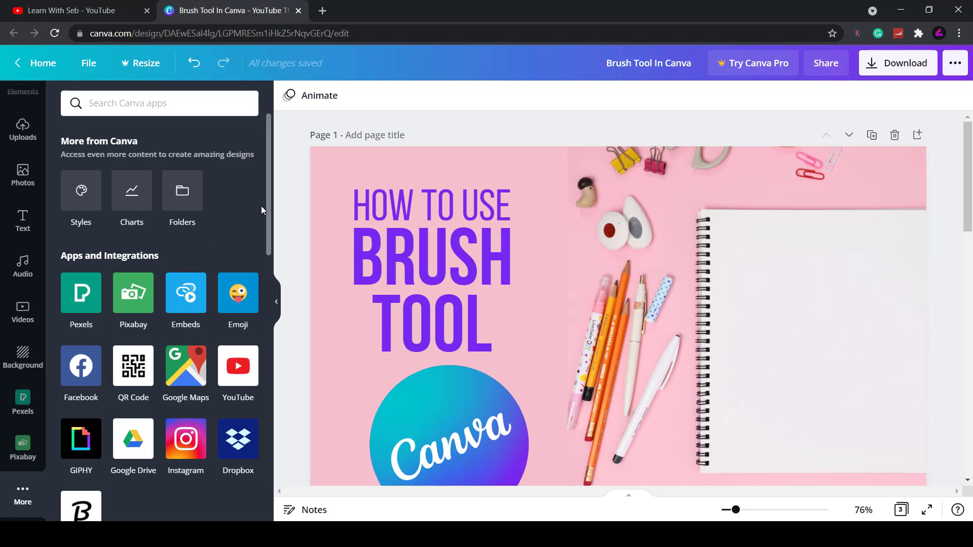
mouse_move(268, 195)
left_mouse_down()
mouse_move(258, 366)
mouse_move(274, 489)
left_mouse_up()
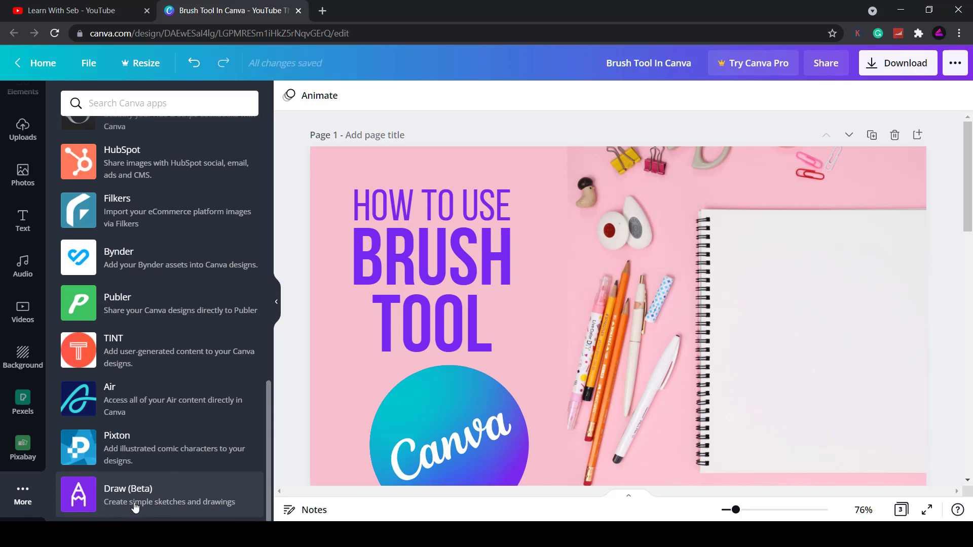
left_click(168, 499)
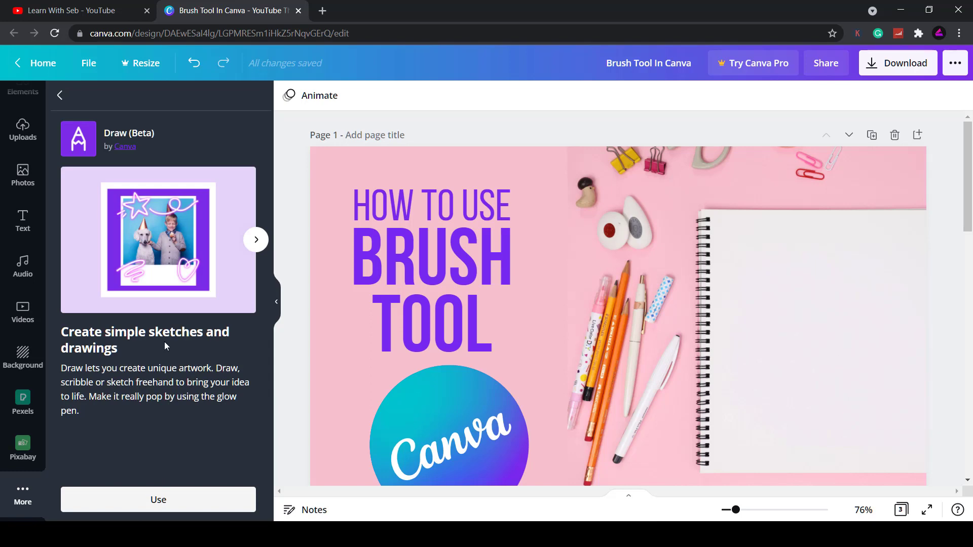
left_click(179, 503)
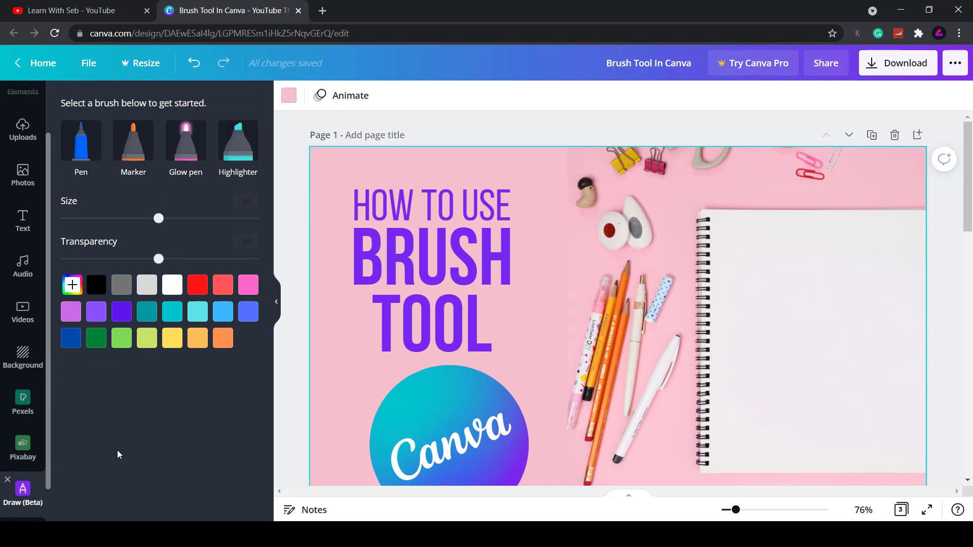
Step: Handwrite 'Hello' on the notebook with the Pen brush in blue-violet ink
left_click(97, 159)
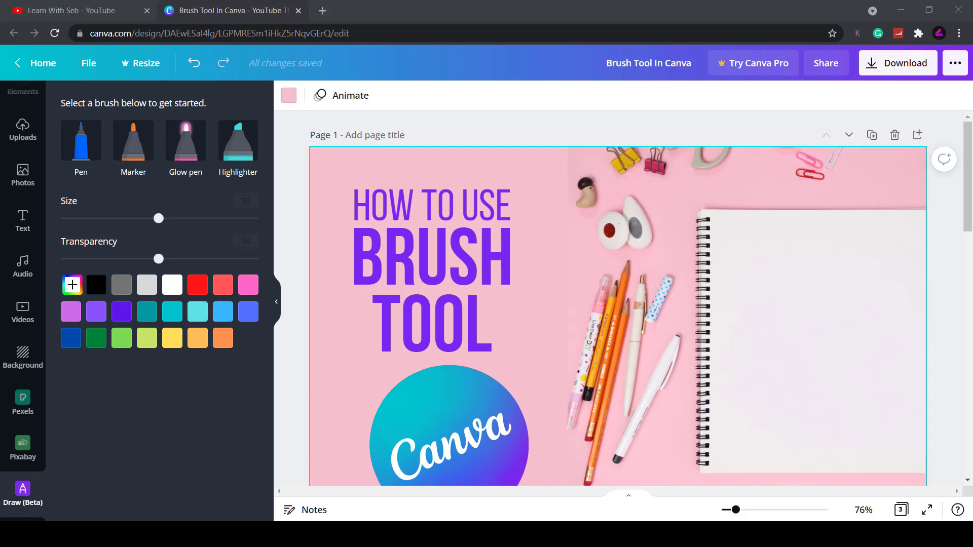
left_click(82, 152)
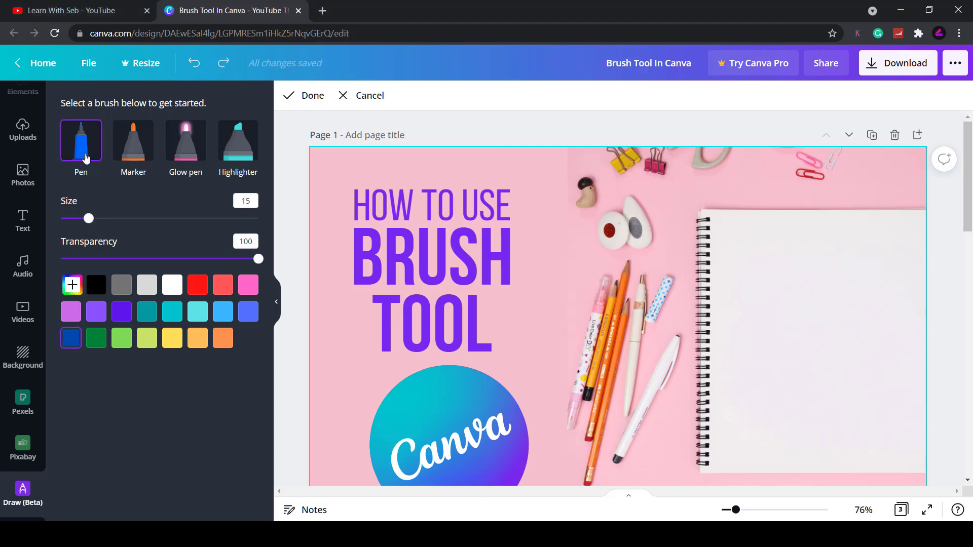
left_click(248, 315)
left_click_drag(758, 235, 758, 296)
mouse_move(744, 271)
left_mouse_down()
mouse_move(760, 286)
mouse_move(802, 288)
left_mouse_up()
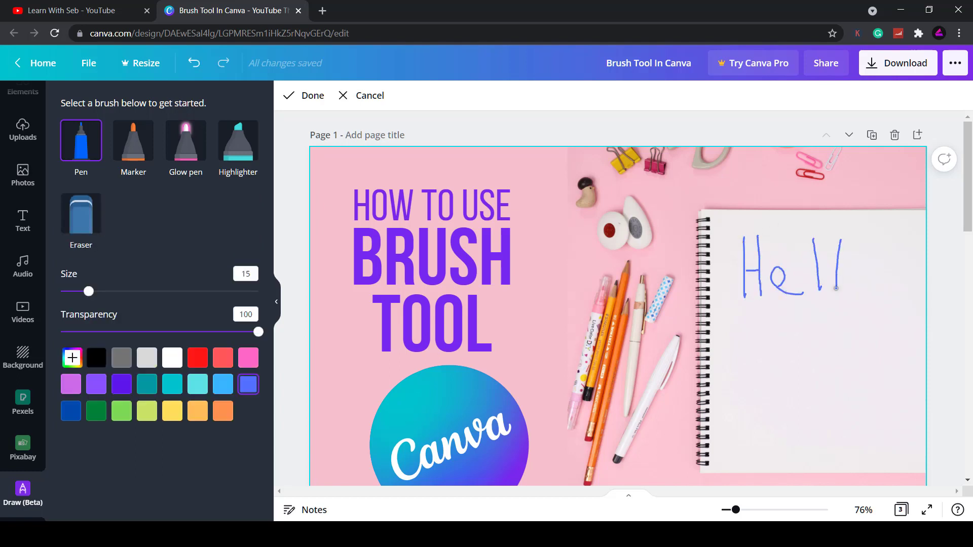
left_click_drag(867, 269, 873, 274)
Step: Draw an orange smiley face below Hello
left_click(223, 409)
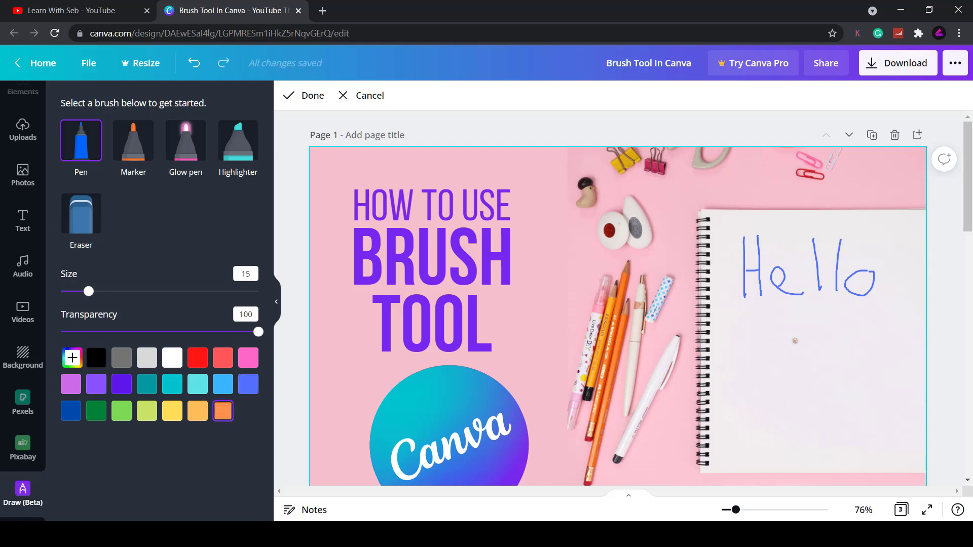
left_click_drag(808, 341, 808, 366)
mouse_move(775, 364)
left_mouse_down()
mouse_move(776, 383)
mouse_move(840, 362)
left_mouse_up()
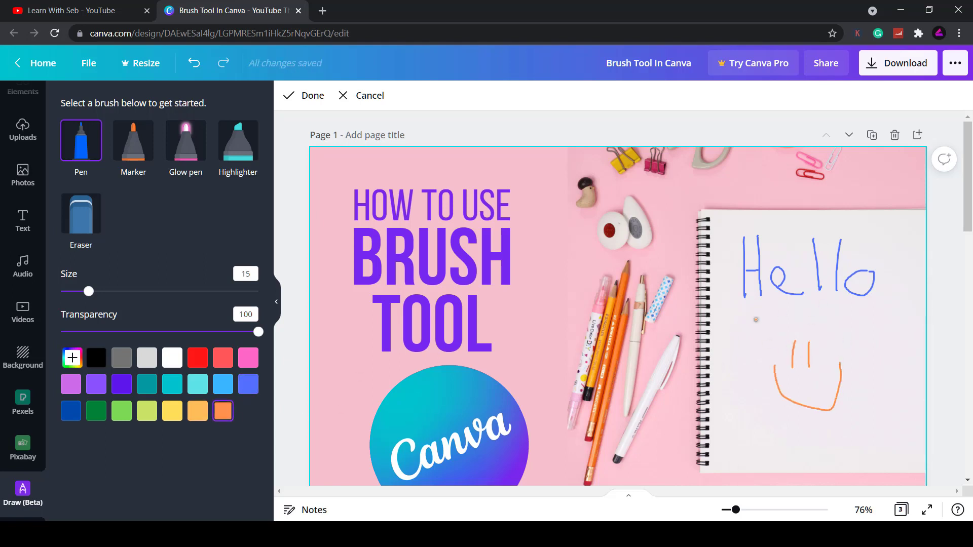
Step: Underline Hello with thick orange Marker, add a size-22 line, then a faint 25-transparency stroke
left_click(138, 155)
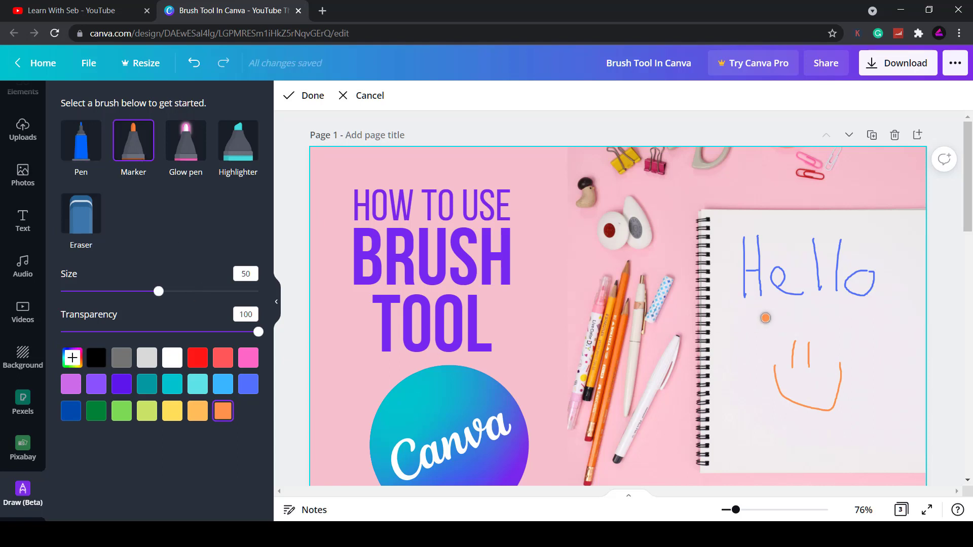
left_click_drag(742, 314, 882, 306)
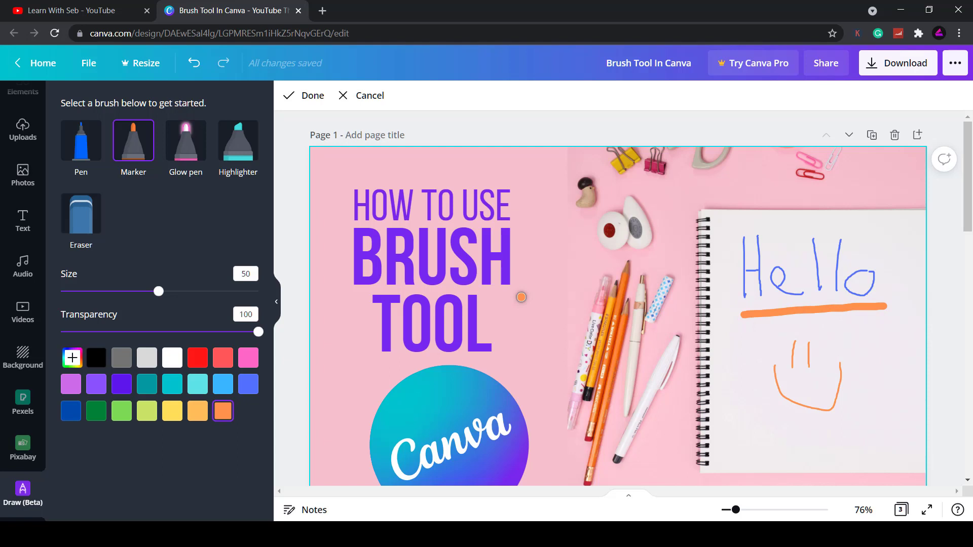
left_click_drag(159, 293, 103, 292)
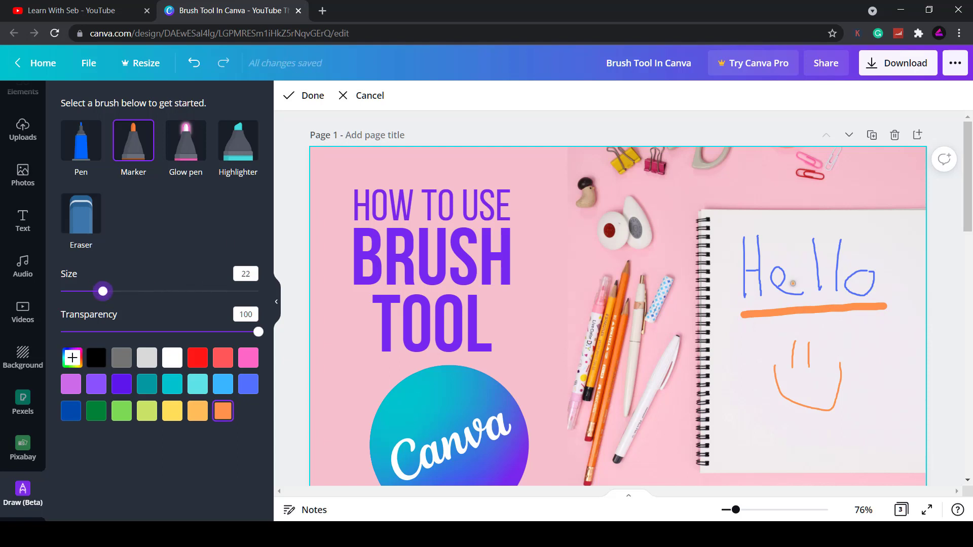
left_click_drag(742, 336, 887, 323)
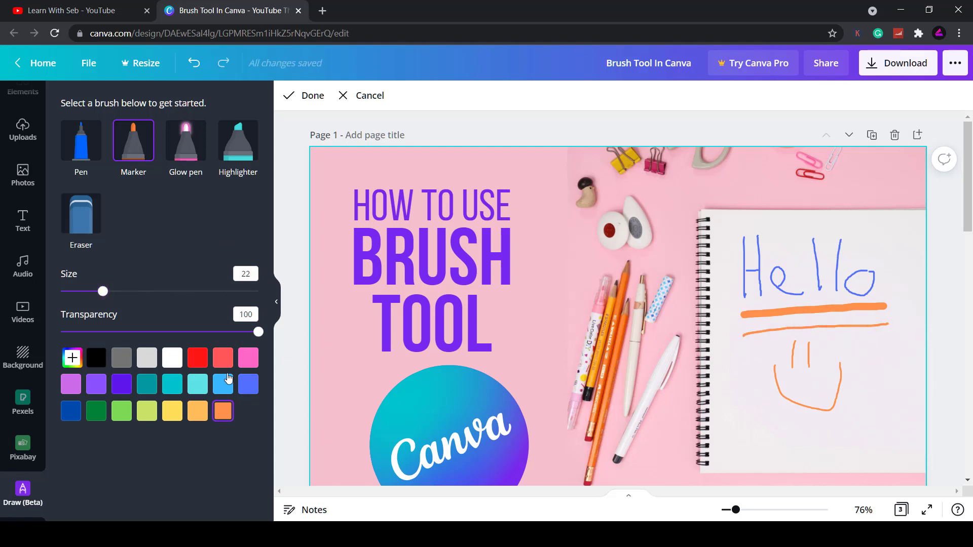
left_click_drag(260, 341, 109, 335)
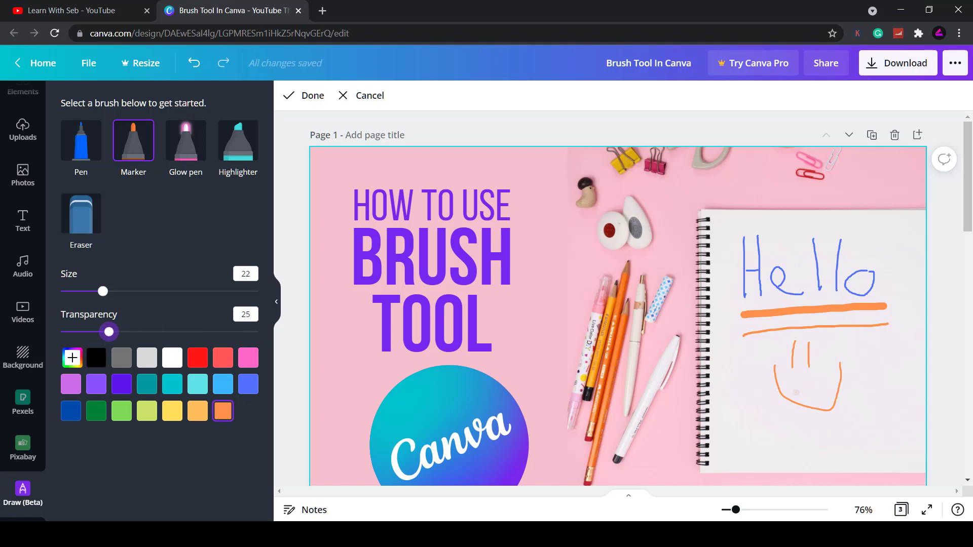
left_click_drag(872, 346, 834, 348)
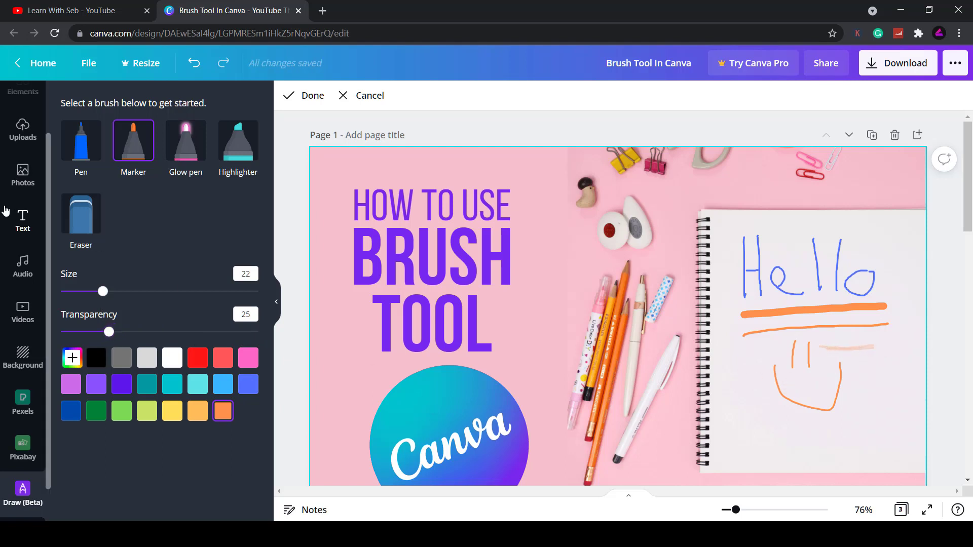
Step: Draw two Glow pen streaks left of the pencils and trace the Canva circle's top and right edge
left_click(177, 157)
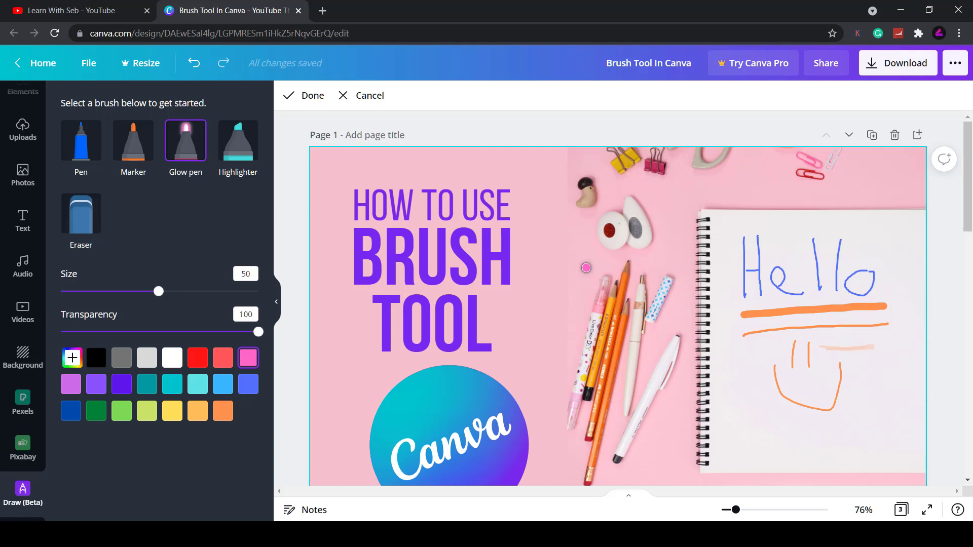
left_click_drag(594, 265, 551, 363)
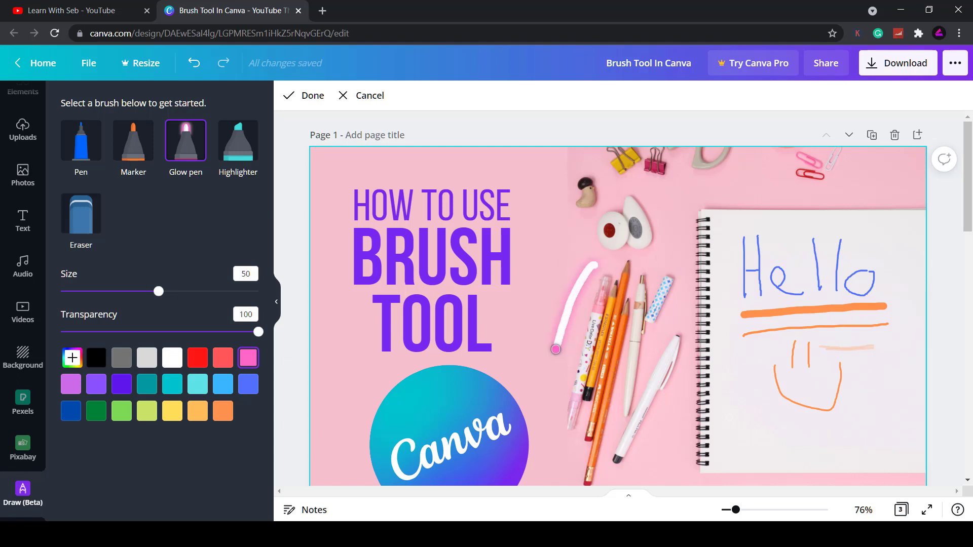
left_click_drag(578, 244, 533, 350)
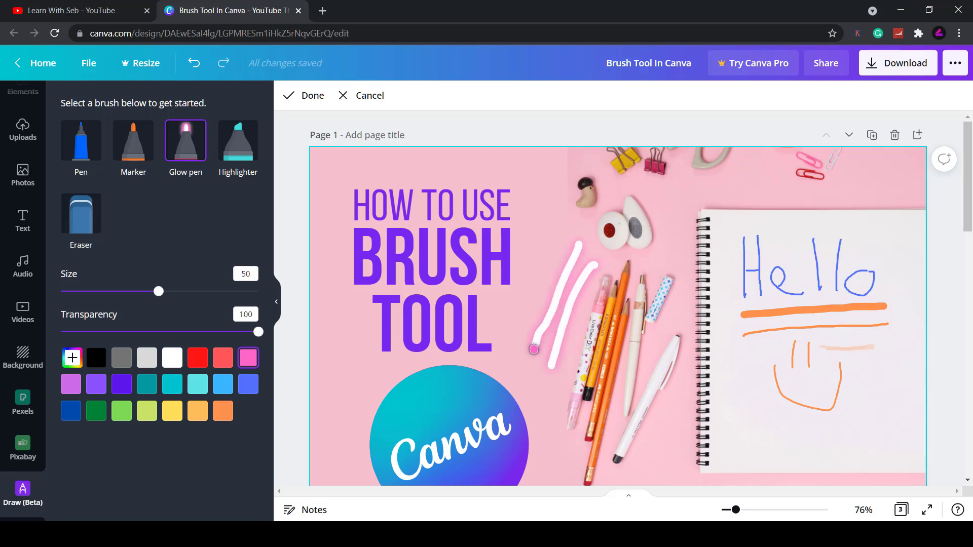
mouse_move(439, 368)
left_mouse_down()
mouse_move(389, 392)
mouse_move(370, 424)
mouse_move(367, 465)
mouse_move(381, 484)
left_mouse_up()
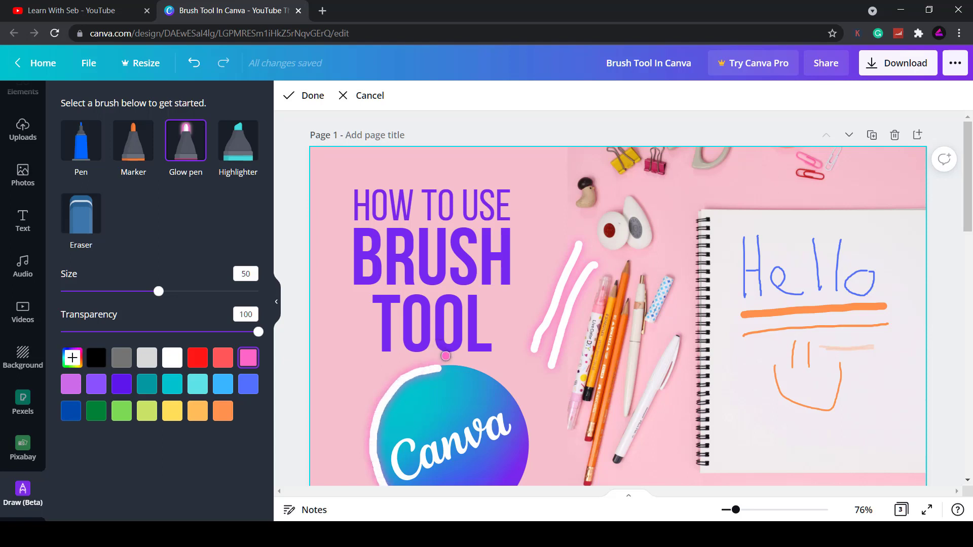
mouse_move(437, 370)
left_mouse_down()
mouse_move(499, 380)
mouse_move(517, 398)
mouse_move(526, 440)
mouse_move(516, 479)
left_mouse_up()
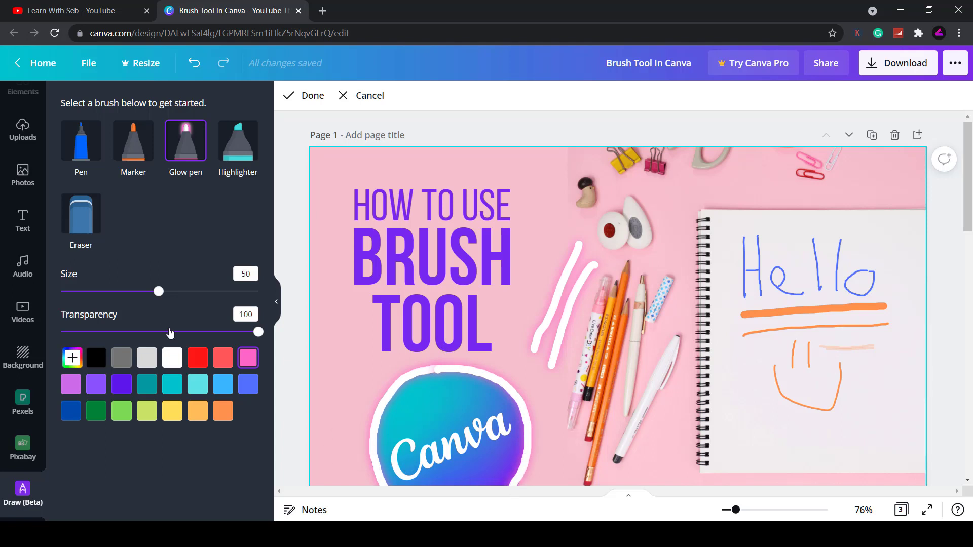
Step: Sweep an orange Highlighter stroke (size 70, transparency 50) across the word BRUSH
left_click(232, 158)
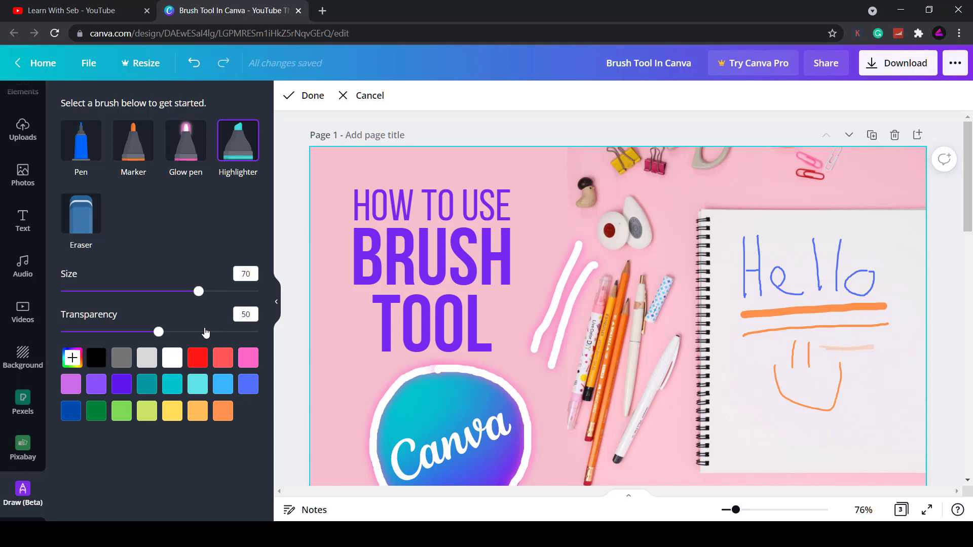
left_click(221, 413)
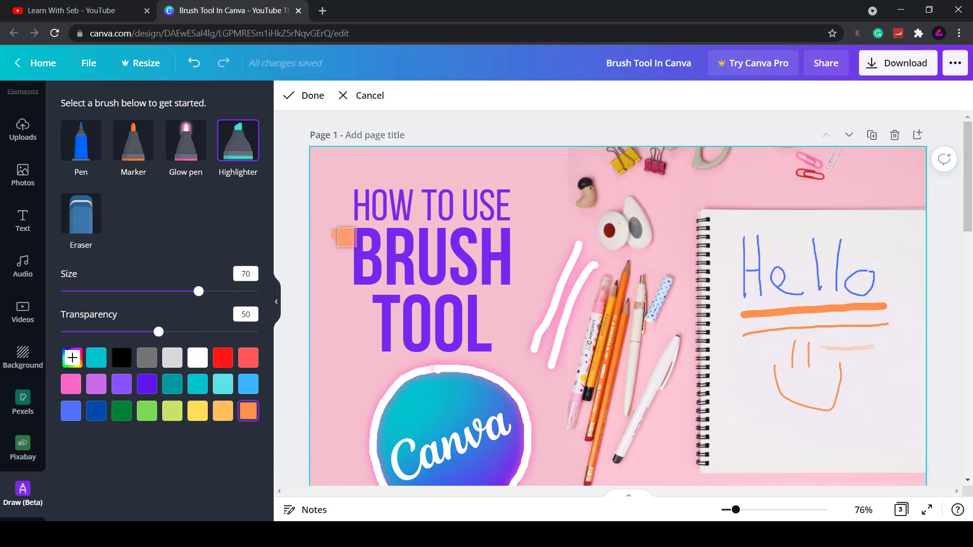
mouse_move(338, 235)
left_mouse_down()
mouse_move(527, 238)
mouse_move(324, 256)
mouse_move(500, 247)
mouse_move(527, 258)
mouse_move(326, 276)
mouse_move(524, 264)
mouse_move(445, 281)
mouse_move(329, 285)
left_mouse_up()
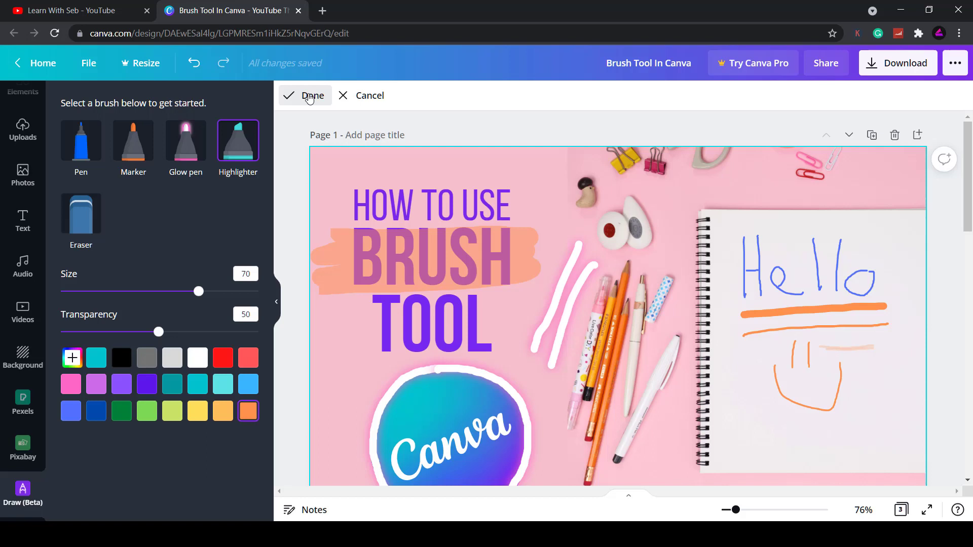
Step: Keep the strokes as a drawing, then move and resize the hand-drawn element on page 1
left_click(310, 96)
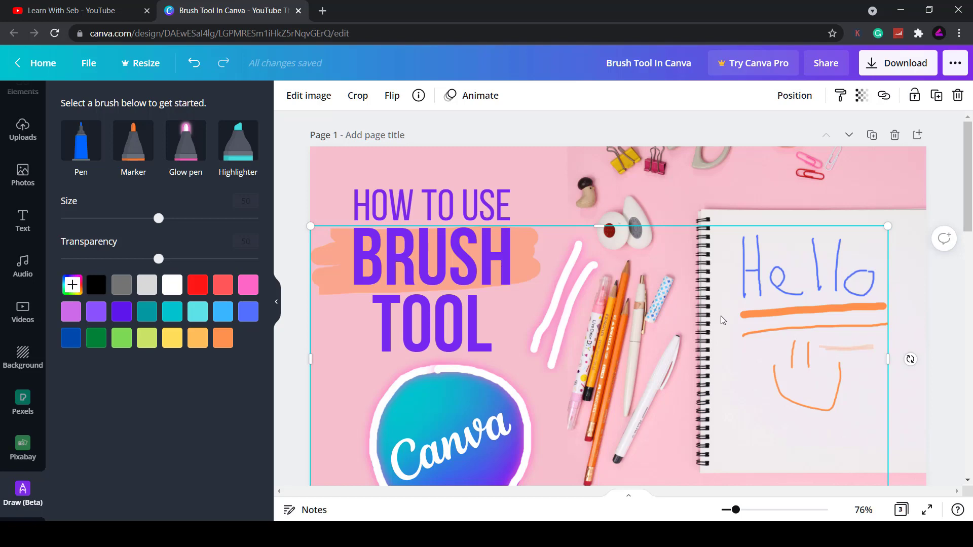
mouse_move(720, 315)
left_mouse_down()
mouse_move(754, 225)
mouse_move(681, 320)
mouse_move(790, 304)
mouse_move(682, 296)
mouse_move(709, 311)
mouse_move(721, 299)
mouse_move(717, 320)
left_mouse_up()
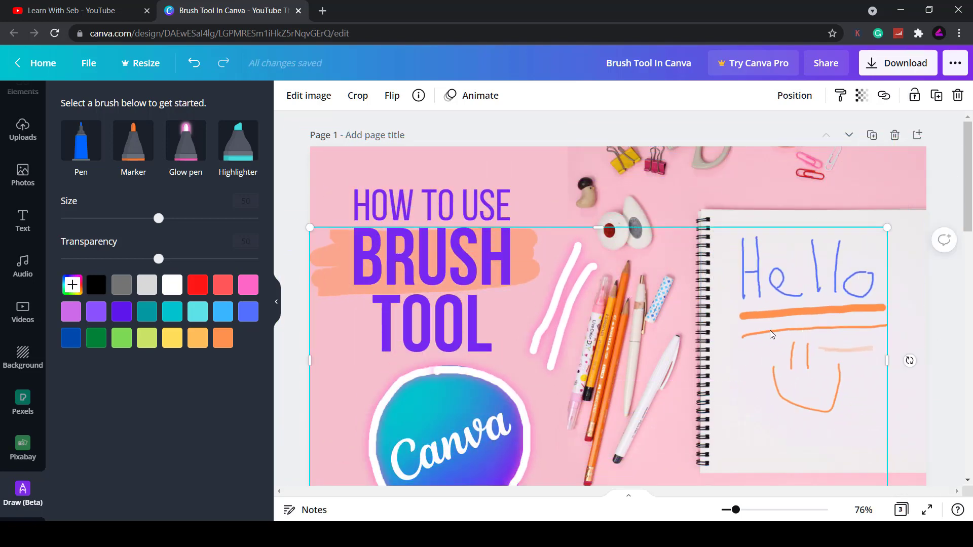
mouse_move(886, 231)
left_mouse_down()
mouse_move(900, 212)
mouse_move(907, 152)
mouse_move(894, 223)
mouse_move(880, 237)
left_mouse_up()
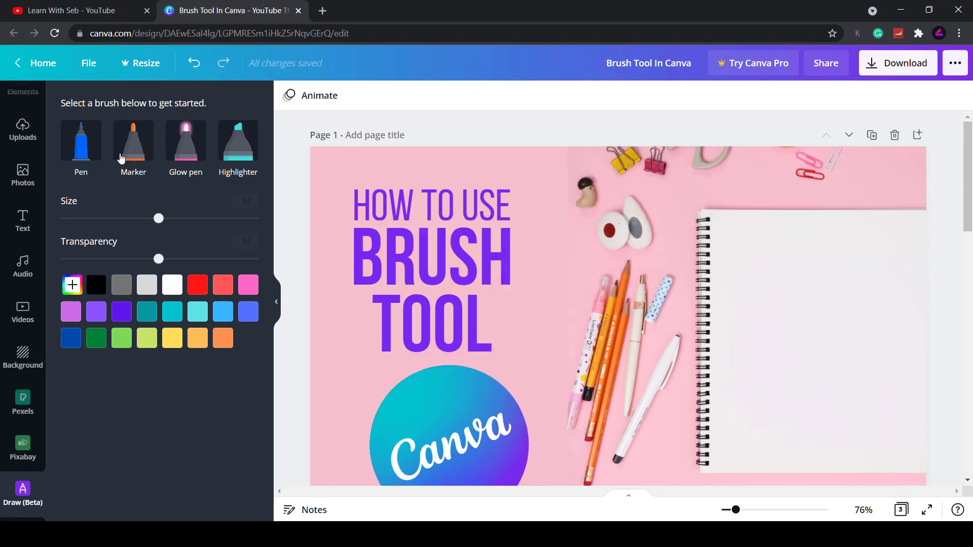
Step: Write HELLO in blue Marker on the notebook and draw an orange smiley beneath it
left_click(133, 140)
mouse_move(748, 234)
left_mouse_down()
mouse_move(743, 288)
mouse_move(761, 274)
mouse_move(787, 297)
mouse_move(812, 250)
mouse_move(832, 303)
left_mouse_up()
left_click_drag(854, 247, 863, 303)
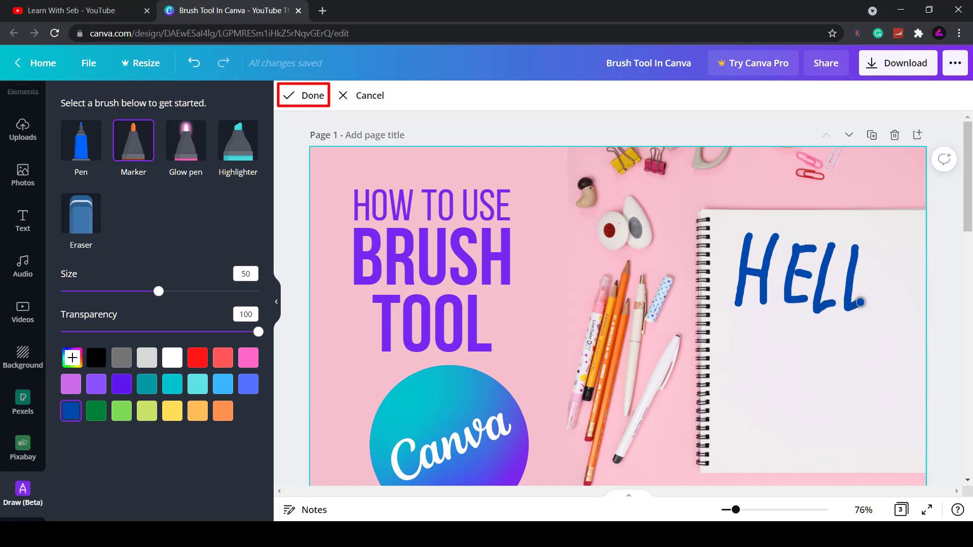
mouse_move(897, 246)
left_mouse_down()
mouse_move(880, 318)
mouse_move(900, 242)
left_mouse_up()
left_click(229, 413)
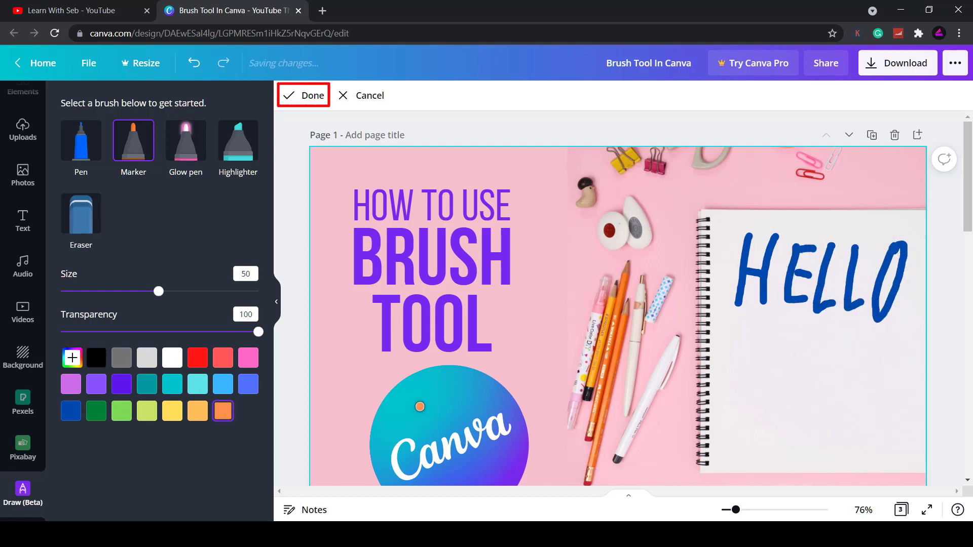
left_click_drag(785, 344, 785, 383)
left_click_drag(823, 346, 822, 375)
mouse_move(745, 379)
left_mouse_down()
mouse_move(850, 421)
mouse_move(861, 374)
left_mouse_up()
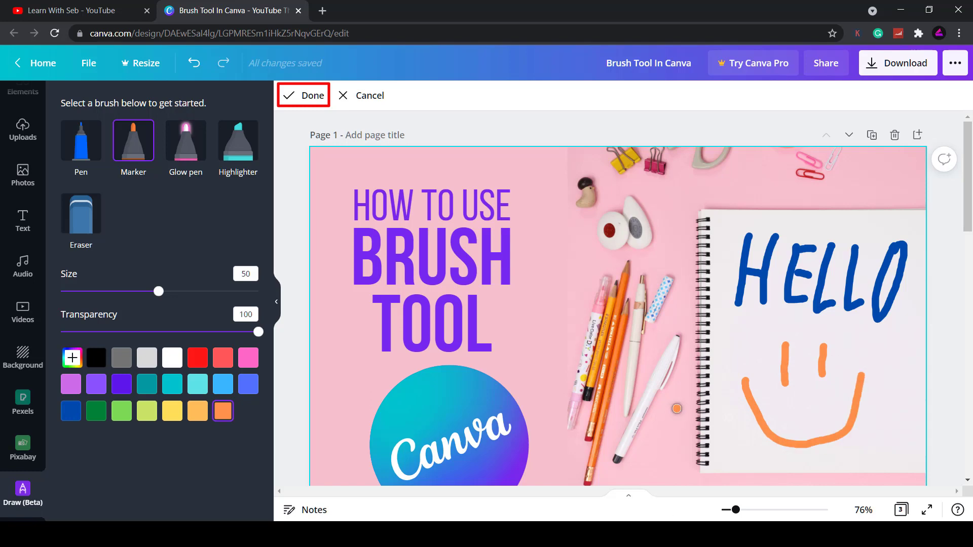
Step: Keep the HELLO drawing, shrink and reposition it, then choose the Glow pen and its colour options
left_click(304, 96)
mouse_move(773, 303)
left_mouse_down()
mouse_move(696, 340)
mouse_move(777, 320)
mouse_move(734, 334)
mouse_move(718, 276)
mouse_move(778, 320)
left_mouse_up()
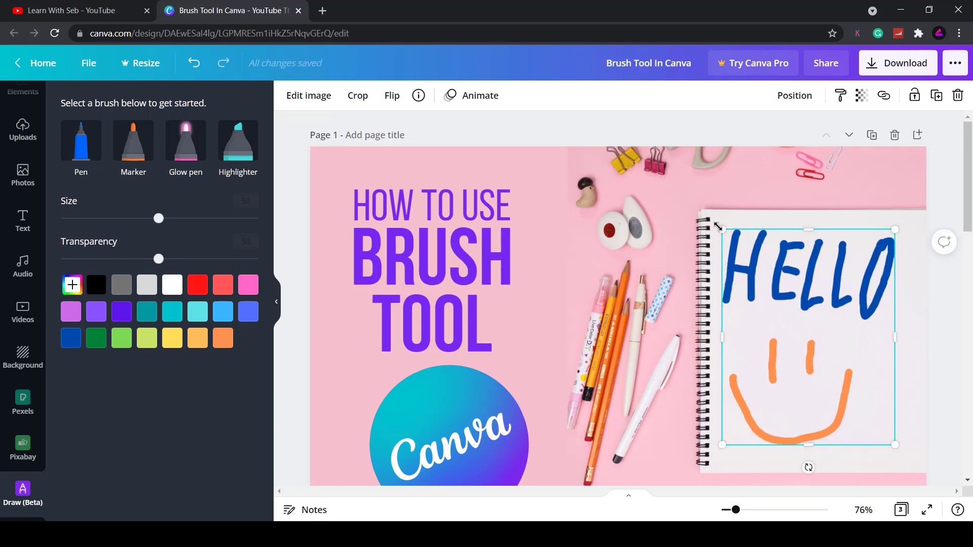
mouse_move(722, 229)
left_mouse_down()
mouse_move(729, 253)
mouse_move(818, 344)
mouse_move(720, 249)
left_mouse_up()
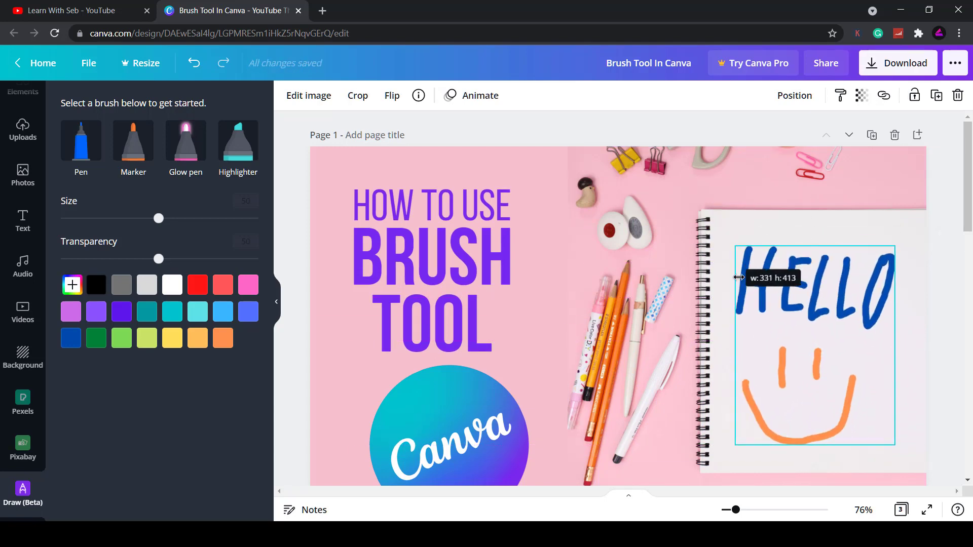
left_click_drag(791, 314, 811, 305)
left_click(540, 334)
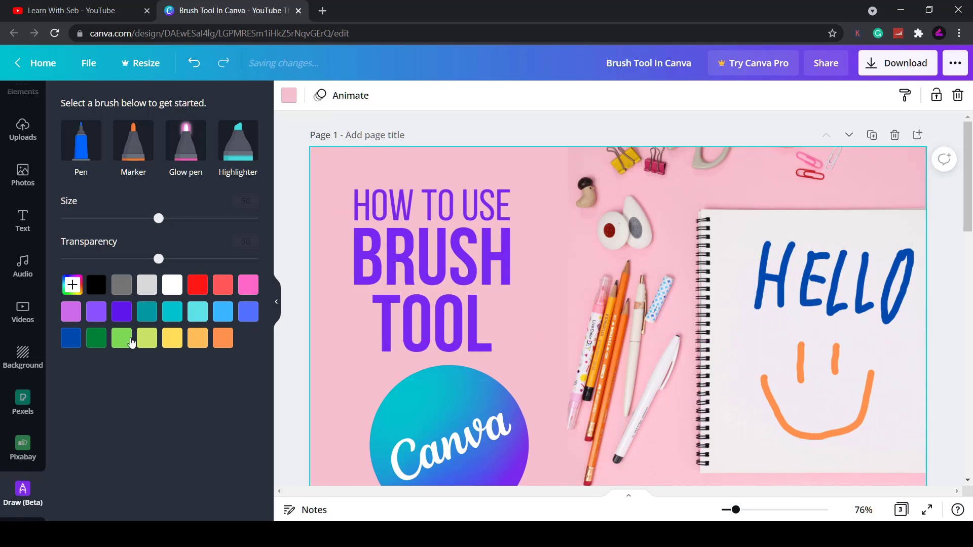
left_click(190, 160)
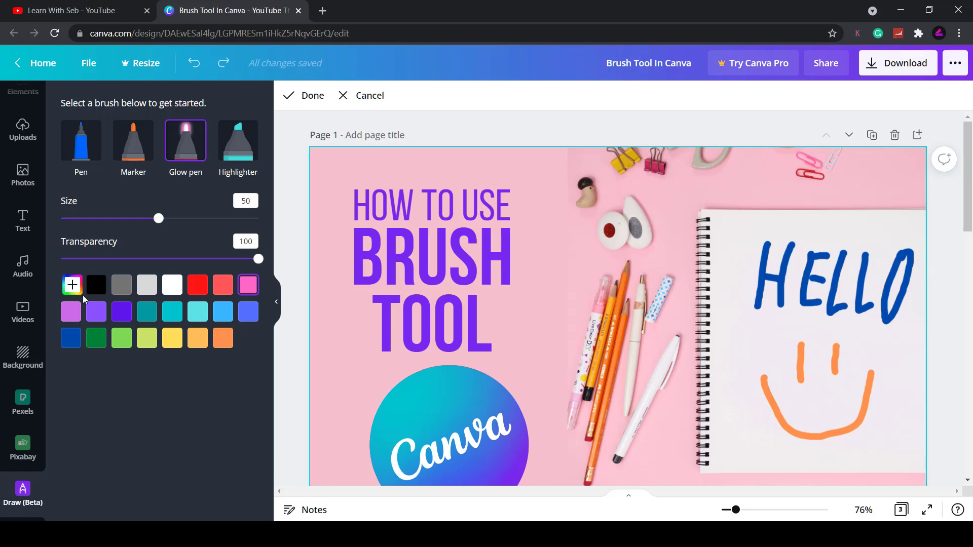
left_click(71, 285)
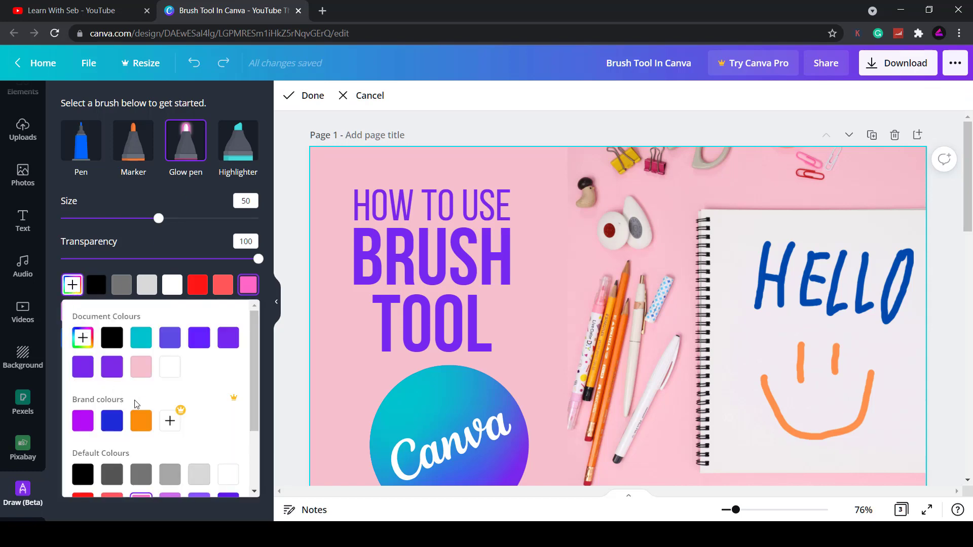
Step: Set the Glow pen to the Canva logo's sampled purple, size 59, transparency 61
left_click(85, 339)
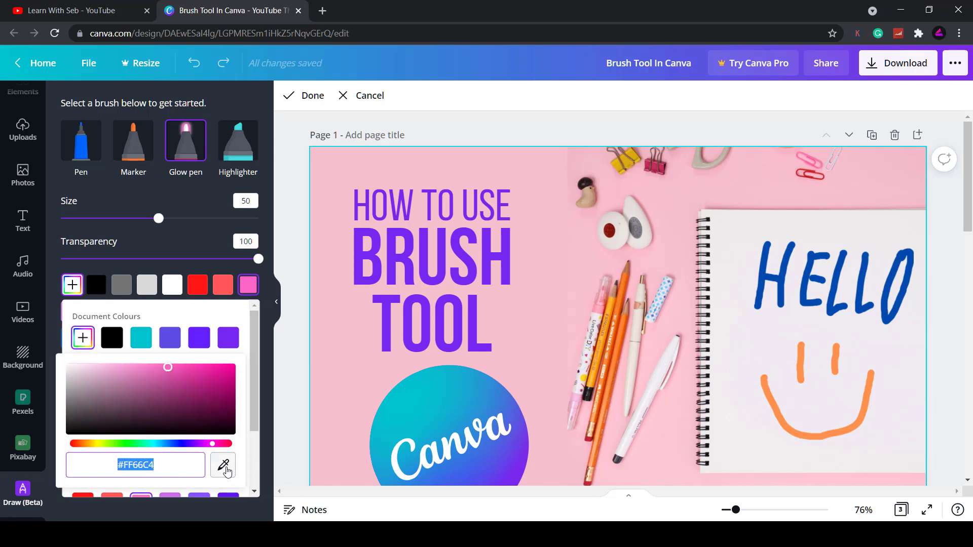
left_click(226, 471)
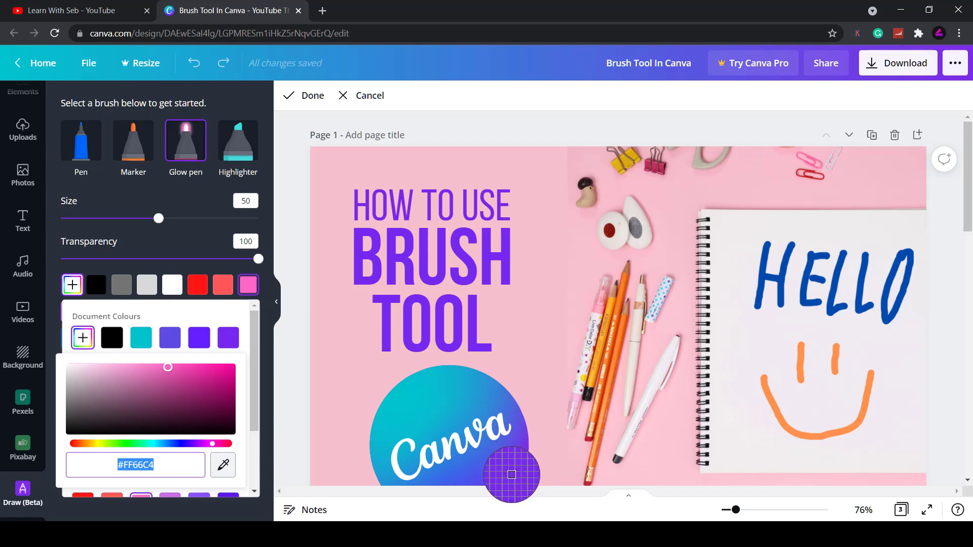
left_click(511, 475)
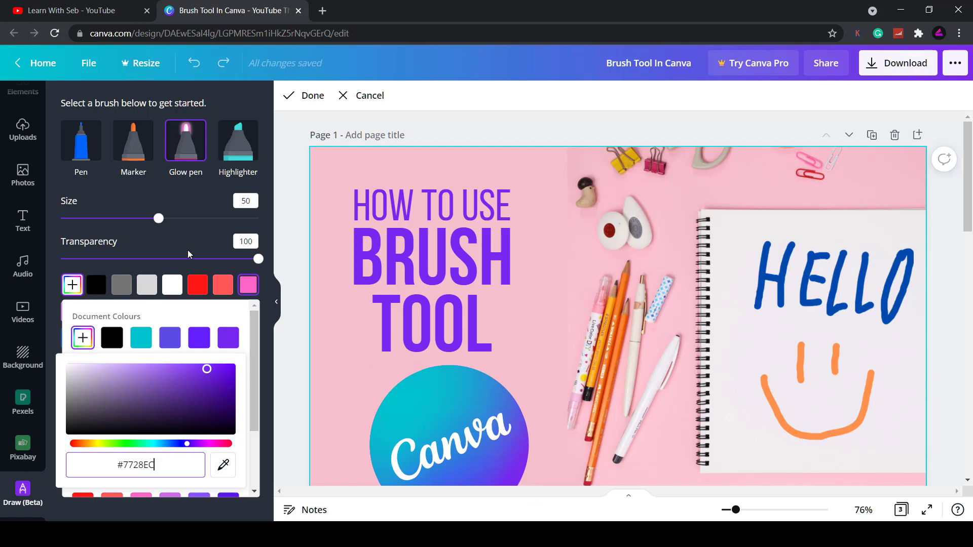
left_click_drag(162, 222, 177, 219)
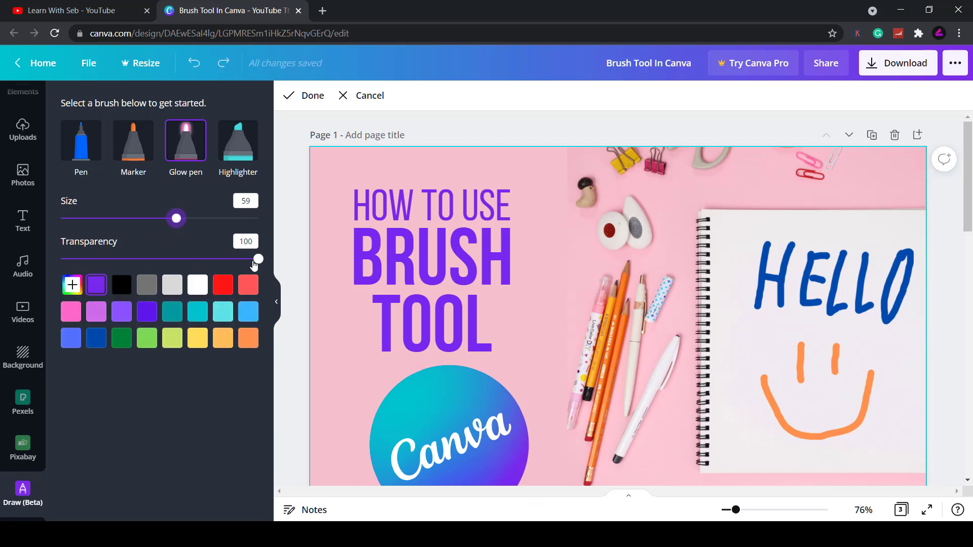
left_click_drag(257, 259, 182, 259)
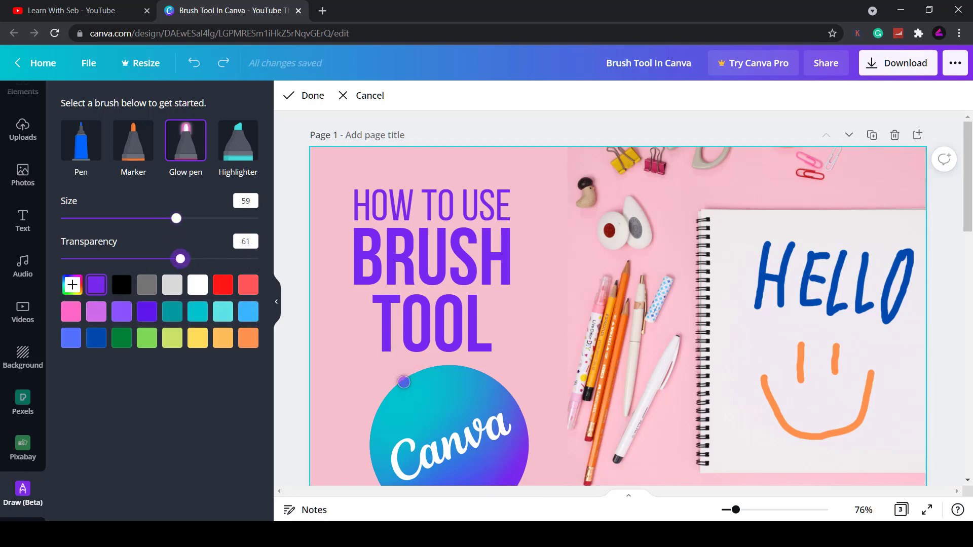
Step: Trace a purple glow outline around the Canva circle and keep it as a drawing
mouse_move(405, 381)
left_mouse_down()
mouse_move(376, 409)
mouse_move(364, 446)
mouse_move(367, 474)
mouse_move(381, 484)
left_mouse_up()
mouse_move(406, 387)
left_mouse_down()
mouse_move(469, 370)
mouse_move(503, 390)
mouse_move(520, 420)
mouse_move(522, 456)
mouse_move(504, 497)
left_mouse_up()
mouse_move(462, 373)
left_mouse_down()
mouse_move(418, 379)
mouse_move(377, 402)
mouse_move(380, 419)
left_mouse_up()
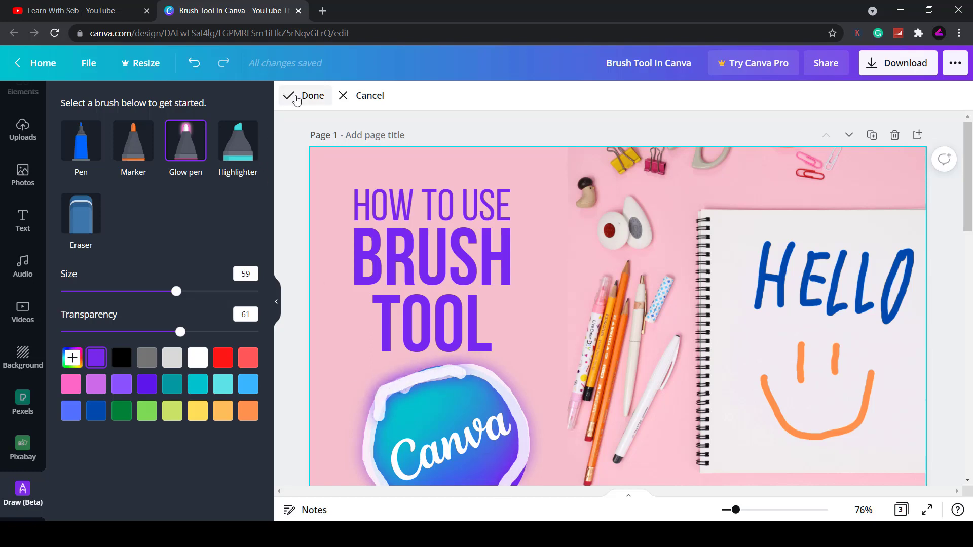
left_click(296, 96)
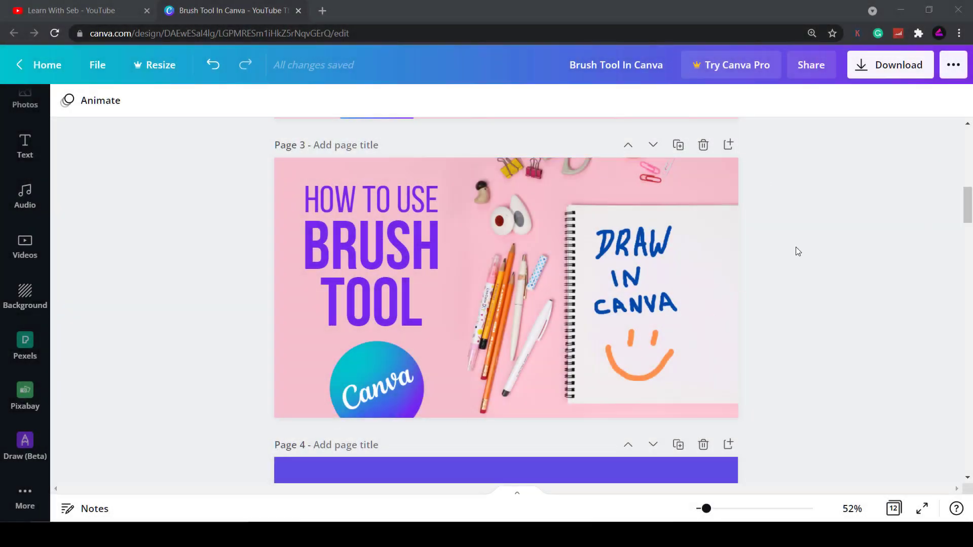
Step: On page 4, write HAPPY with the Glow pen
scroll(631, 409, "down", 5)
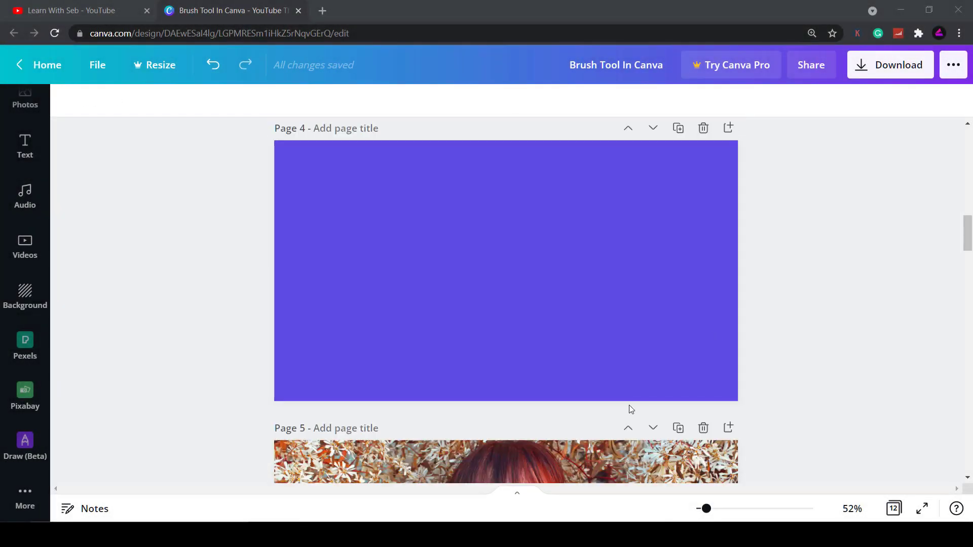
left_click(25, 445)
left_click(213, 147)
mouse_move(506, 177)
left_mouse_down()
mouse_move(507, 209)
mouse_move(518, 201)
mouse_move(521, 226)
left_mouse_up()
left_click_drag(506, 205, 522, 205)
mouse_move(529, 226)
left_mouse_down()
mouse_move(539, 180)
mouse_move(550, 223)
left_mouse_up()
left_click_drag(532, 207, 560, 223)
mouse_move(560, 178)
left_mouse_down()
mouse_move(561, 200)
mouse_move(585, 221)
mouse_move(585, 201)
mouse_move(617, 202)
left_mouse_up()
left_click_drag(631, 182, 601, 218)
Step: Write Birthday below HAPPY and add three glowing X marks beneath it
left_click_drag(504, 245, 498, 287)
mouse_move(582, 238)
left_mouse_down()
mouse_move(576, 277)
mouse_move(602, 247)
left_mouse_up()
mouse_move(600, 237)
left_mouse_down()
mouse_move(598, 285)
mouse_move(617, 284)
left_mouse_up()
mouse_move(641, 268)
left_mouse_down()
mouse_move(631, 271)
mouse_move(640, 287)
left_mouse_up()
mouse_move(647, 228)
left_mouse_down()
mouse_move(647, 267)
mouse_move(684, 280)
mouse_move(712, 258)
mouse_move(663, 294)
left_mouse_up()
mouse_move(507, 315)
left_mouse_down()
mouse_move(522, 373)
mouse_move(564, 314)
left_mouse_up()
left_click_drag(613, 319, 592, 365)
left_click_drag(588, 320, 628, 369)
left_click_drag(708, 322, 667, 363)
left_click_drag(665, 336, 704, 361)
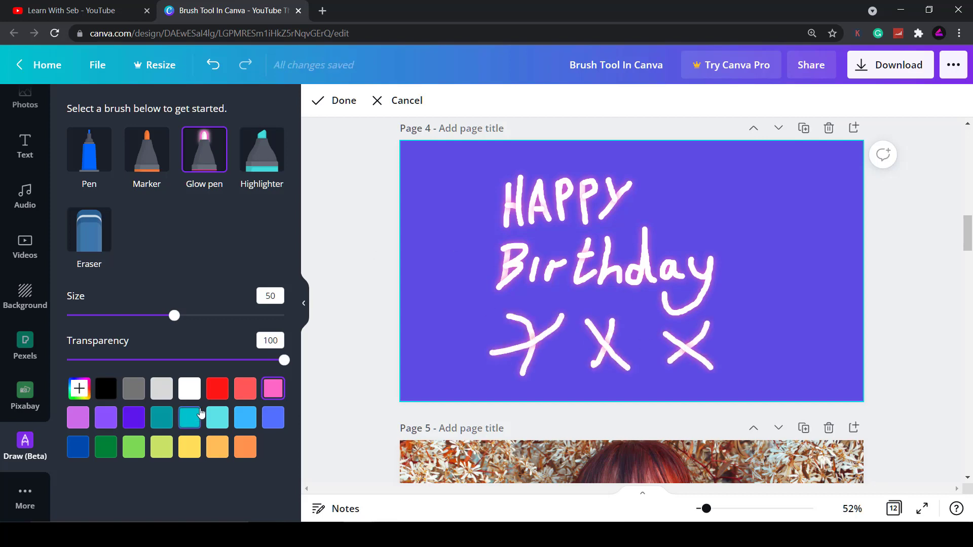
Step: Draw a red-glowing heart beside Birthday and keep the page 4 drawing
left_click(217, 388)
mouse_move(758, 285)
left_mouse_down()
mouse_move(773, 306)
mouse_move(760, 267)
left_mouse_up()
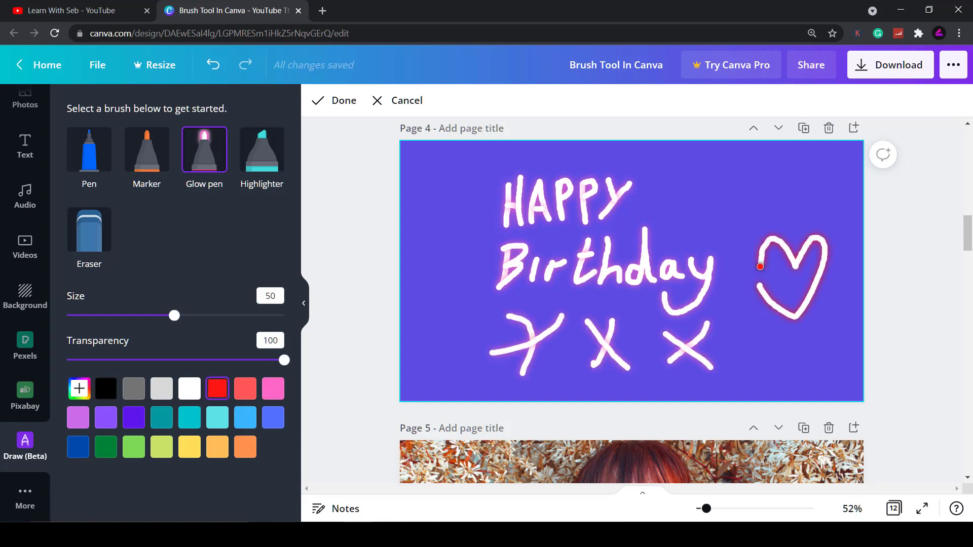
left_click(331, 94)
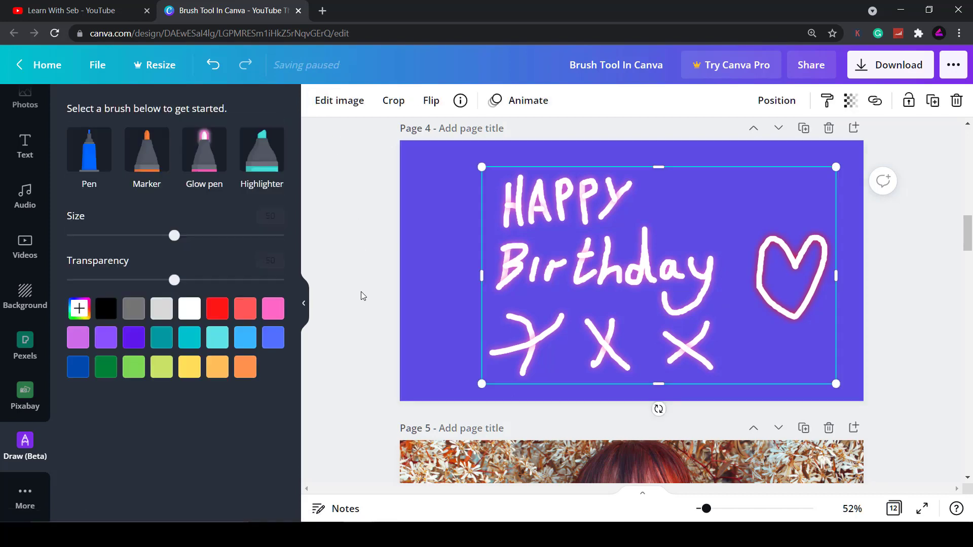
scroll(361, 292, "down", 5)
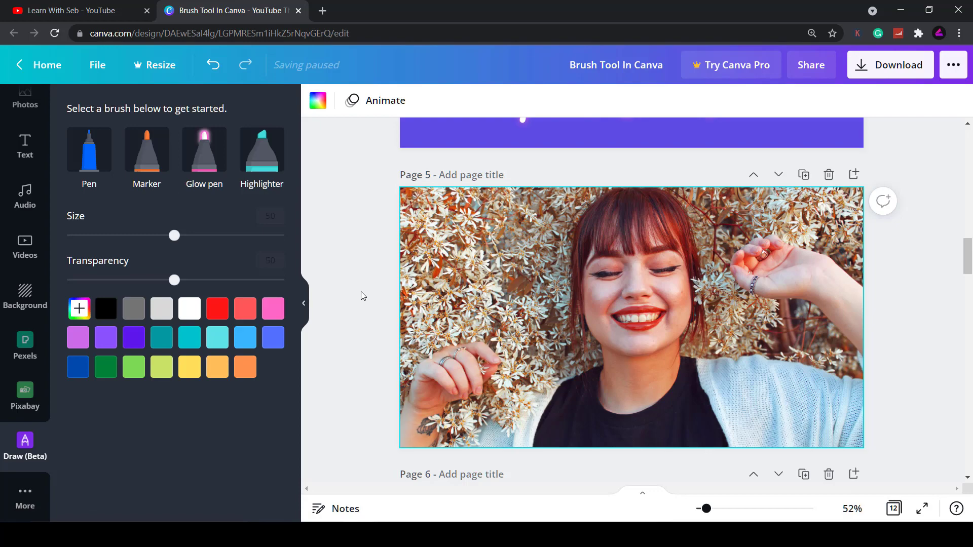
Step: Zoom in on the page 5 woman's mouth and paint a front tooth with white marker at size 39
left_click(368, 318)
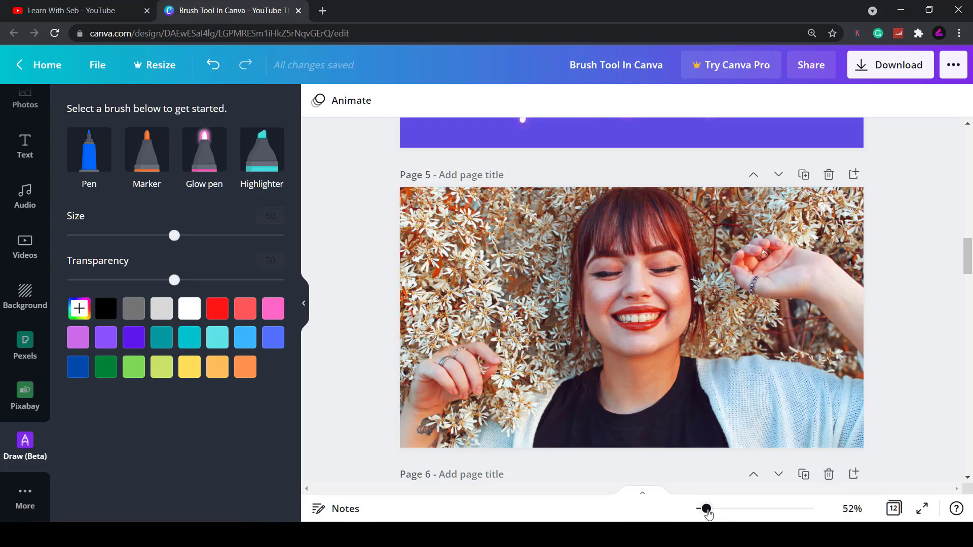
left_click_drag(707, 512, 733, 517)
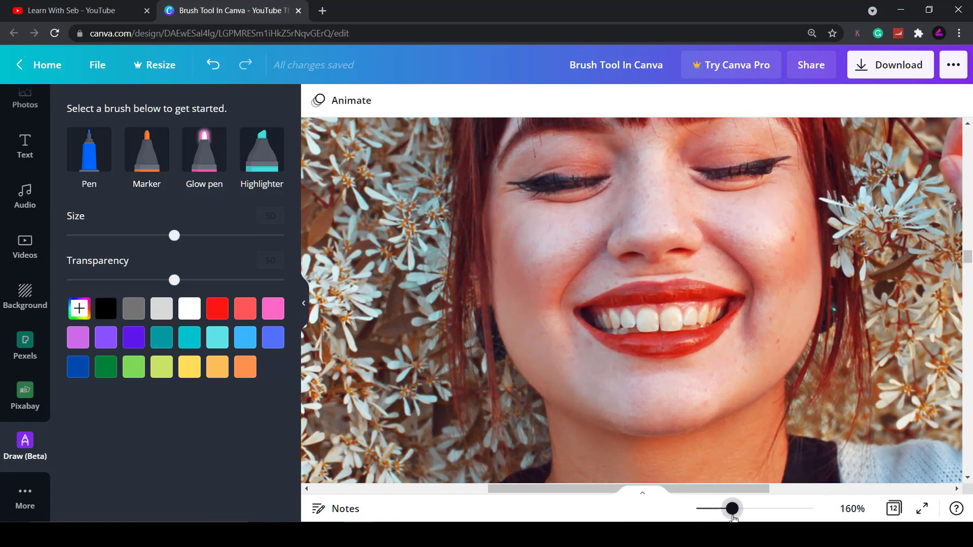
left_click(189, 309)
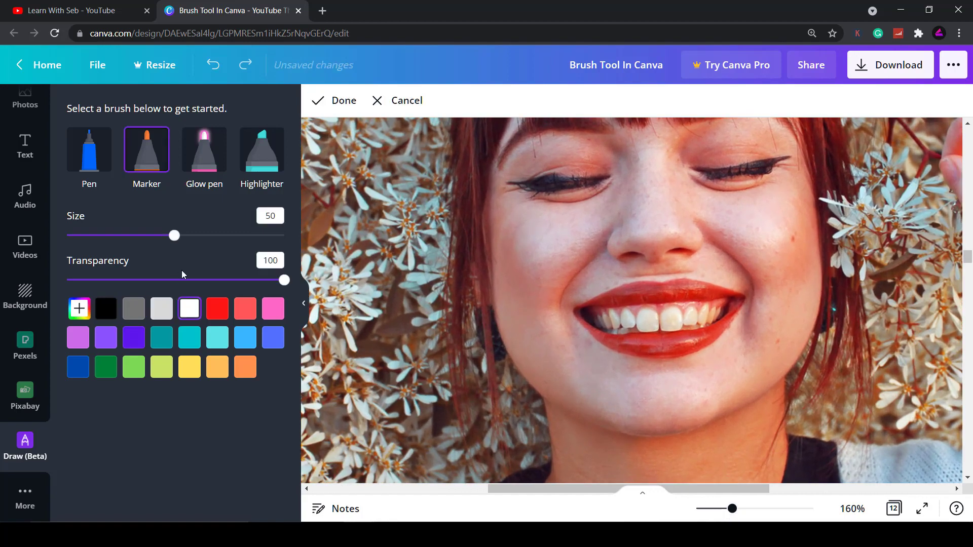
left_click_drag(174, 280, 194, 280)
left_click_drag(732, 509, 756, 511)
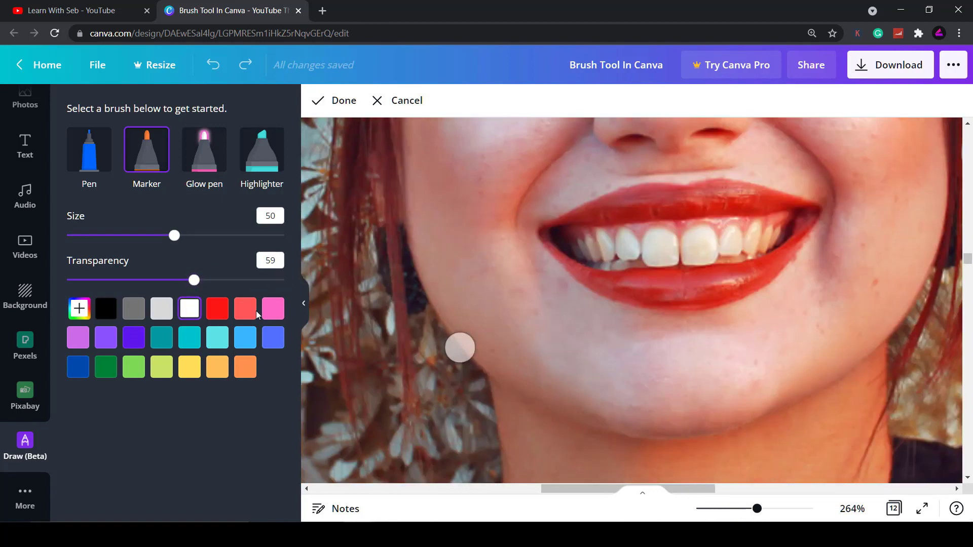
left_click_drag(174, 235, 149, 235)
mouse_move(655, 243)
left_mouse_down()
mouse_move(673, 255)
mouse_move(661, 242)
mouse_move(653, 253)
mouse_move(699, 241)
mouse_move(702, 256)
mouse_move(693, 238)
mouse_move(691, 255)
mouse_move(703, 245)
left_mouse_up()
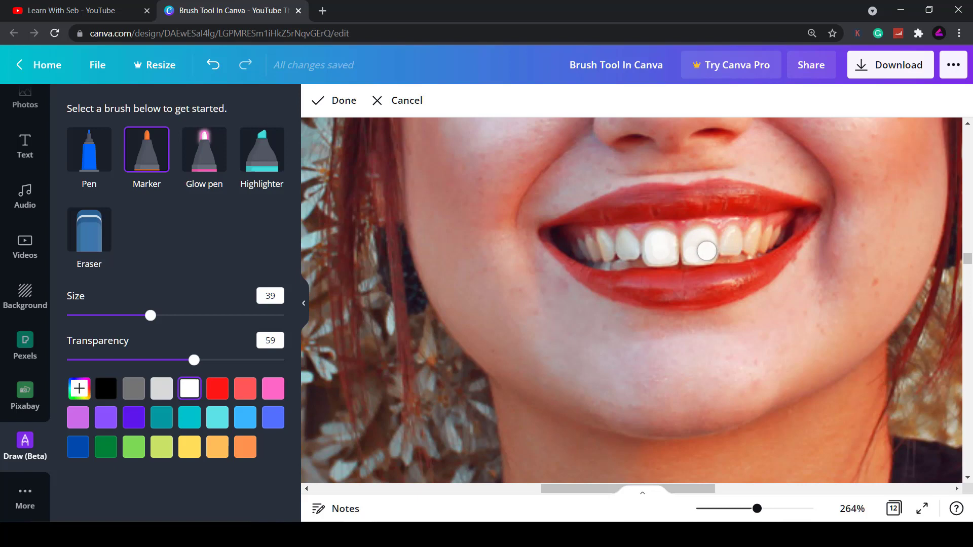
Step: Whiten the right tooth, then reduce the marker to size 10 and transparency 18
left_click_drag(150, 315, 135, 316)
left_click_drag(194, 359, 179, 360)
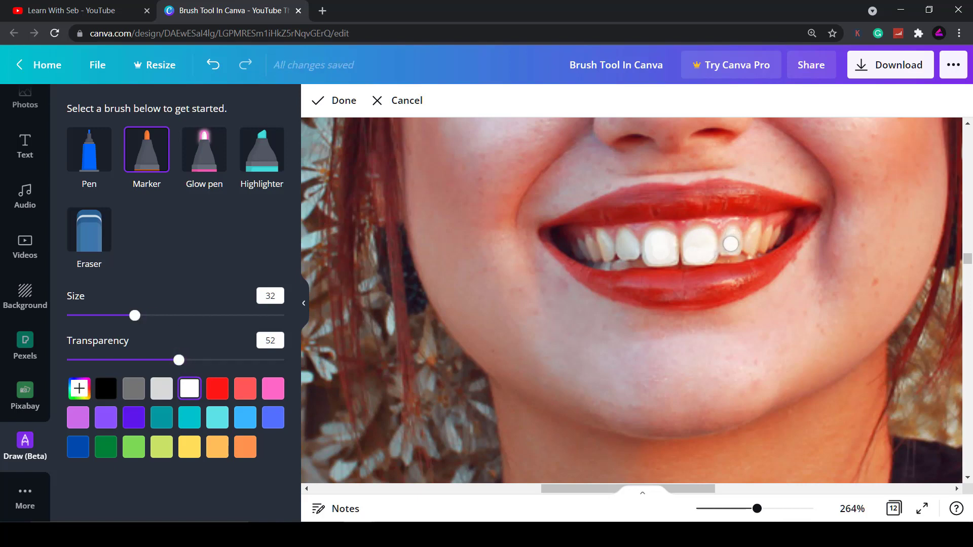
left_click_drag(729, 248, 732, 238)
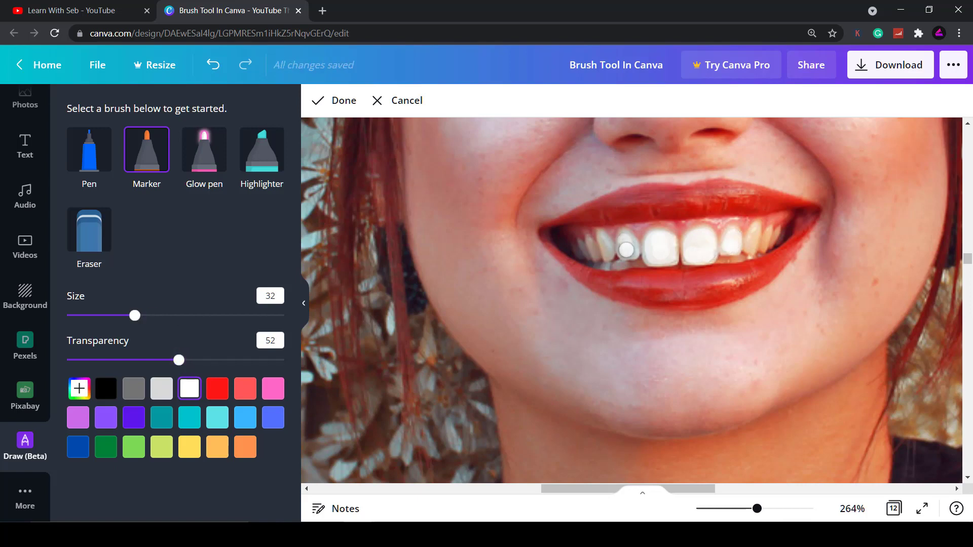
left_click_drag(179, 360, 141, 360)
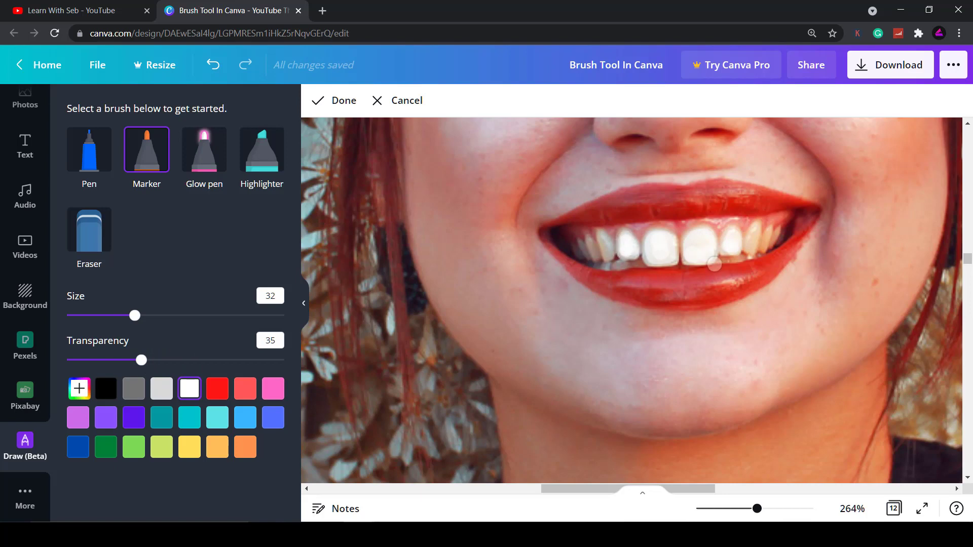
left_click_drag(142, 359, 126, 360)
left_click_drag(134, 315, 106, 315)
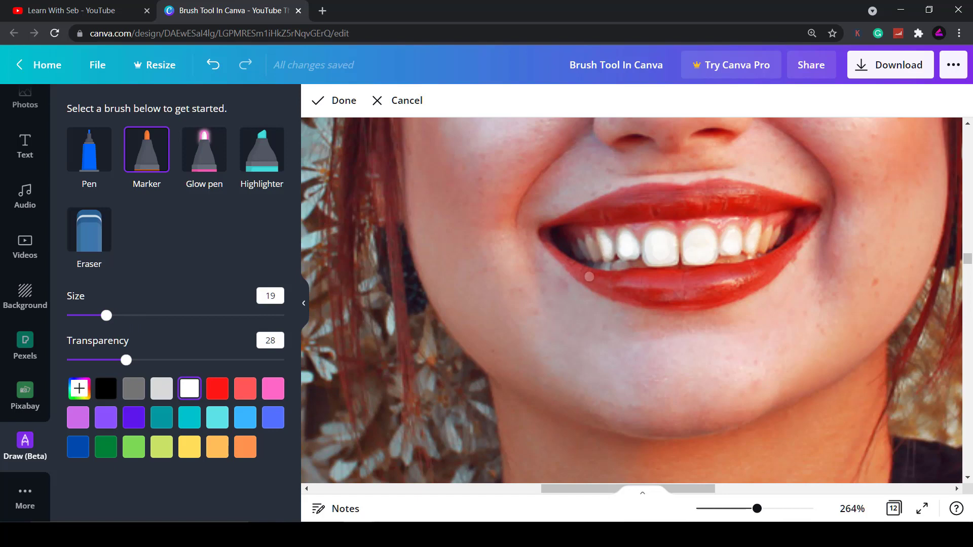
left_click_drag(106, 315, 87, 315)
left_click_drag(126, 360, 106, 360)
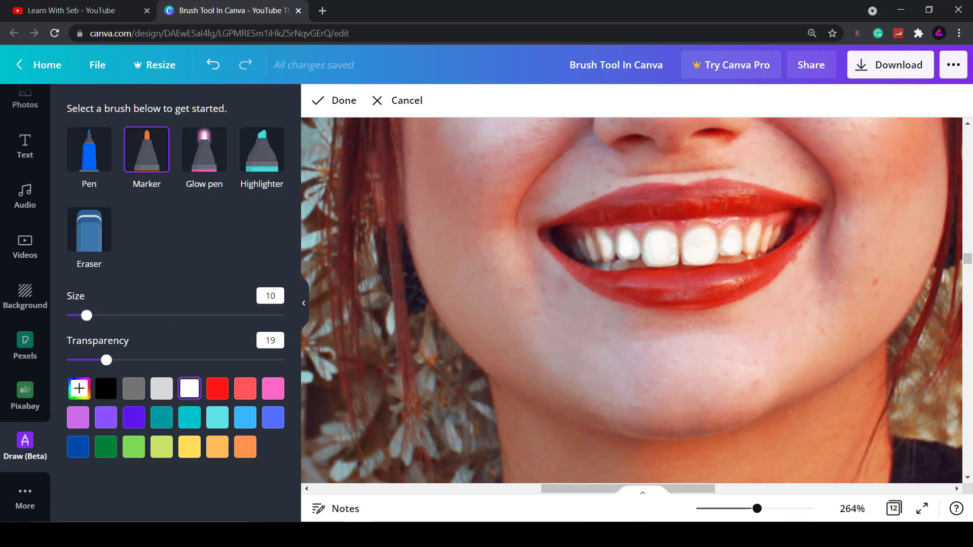
left_click_drag(112, 359, 109, 359)
key("ctrl+minus")
key("ctrl+minus")
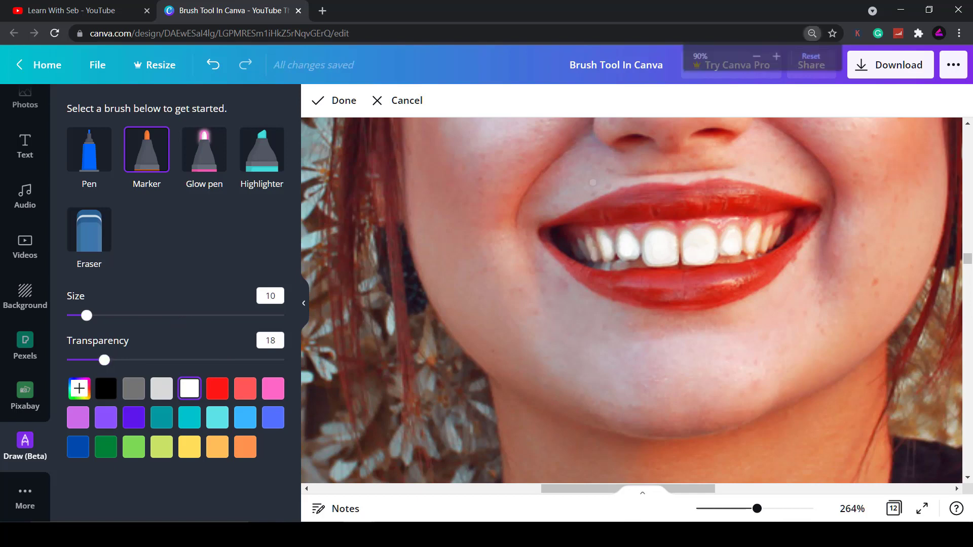
key("ctrl+plus")
left_click_drag(775, 510, 733, 510)
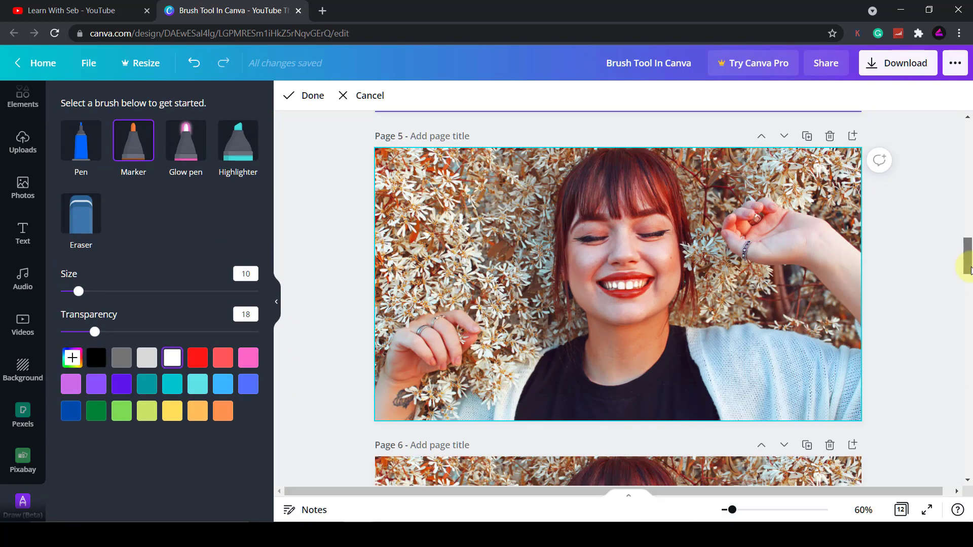
left_click_drag(966, 257, 968, 282)
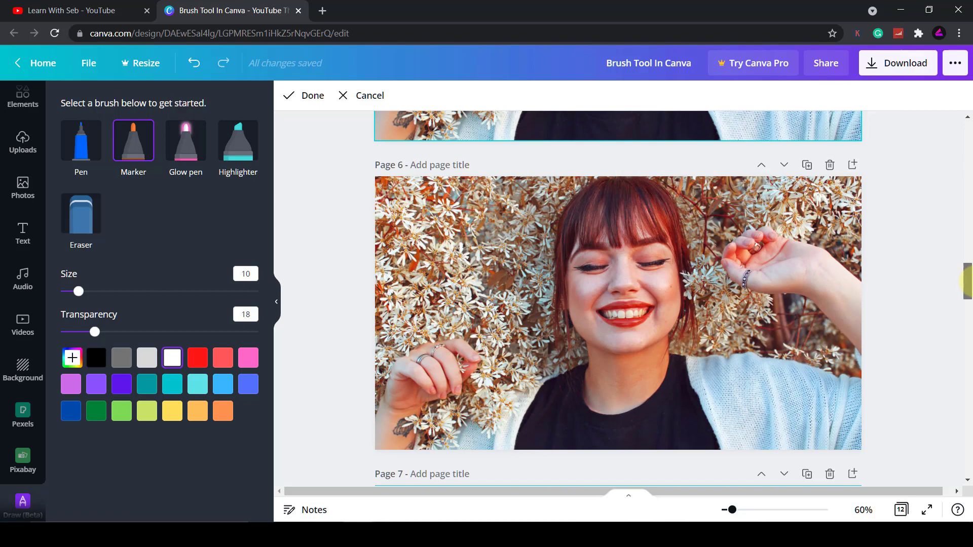
scroll(877, 113, "up", 5)
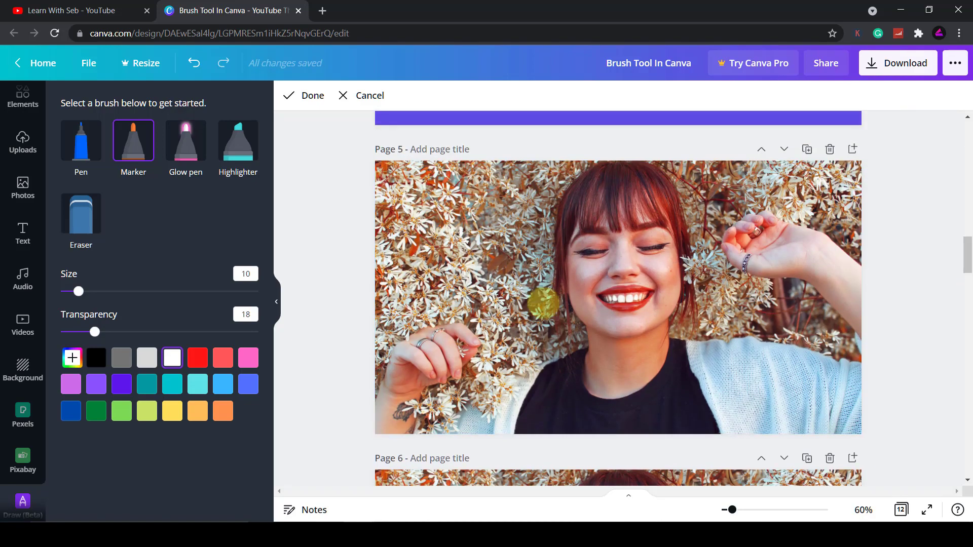
left_click_drag(732, 509, 774, 510)
scroll(774, 292, "up", 3)
Step: Sample the woman's cheek colour with the eyedropper as a new brush colour, transparency 22
left_click_drag(695, 496, 741, 496)
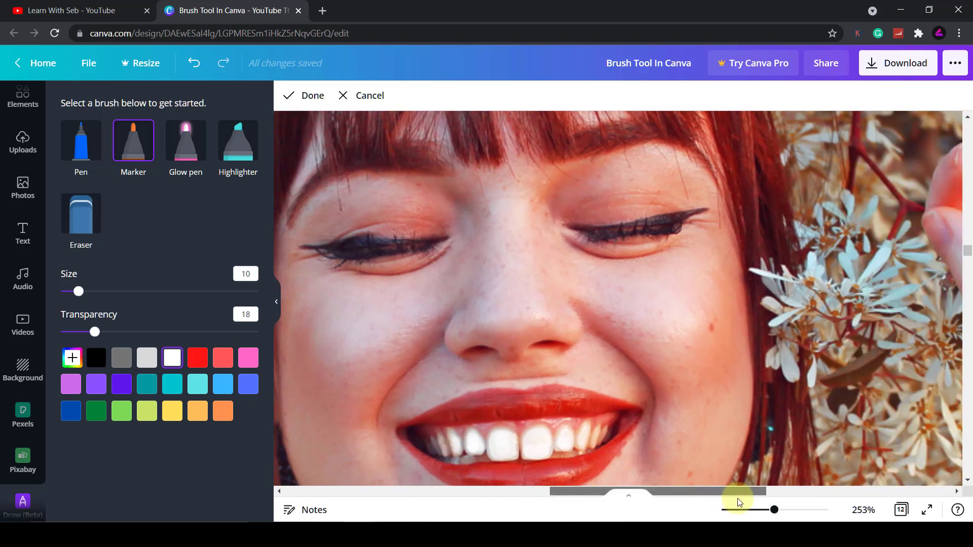
left_click(70, 359)
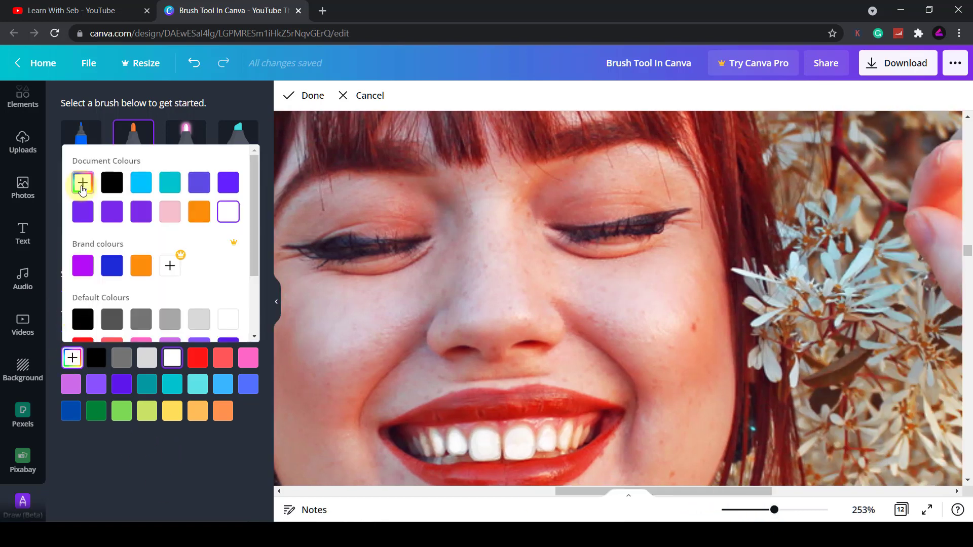
left_click(82, 183)
left_click(223, 309)
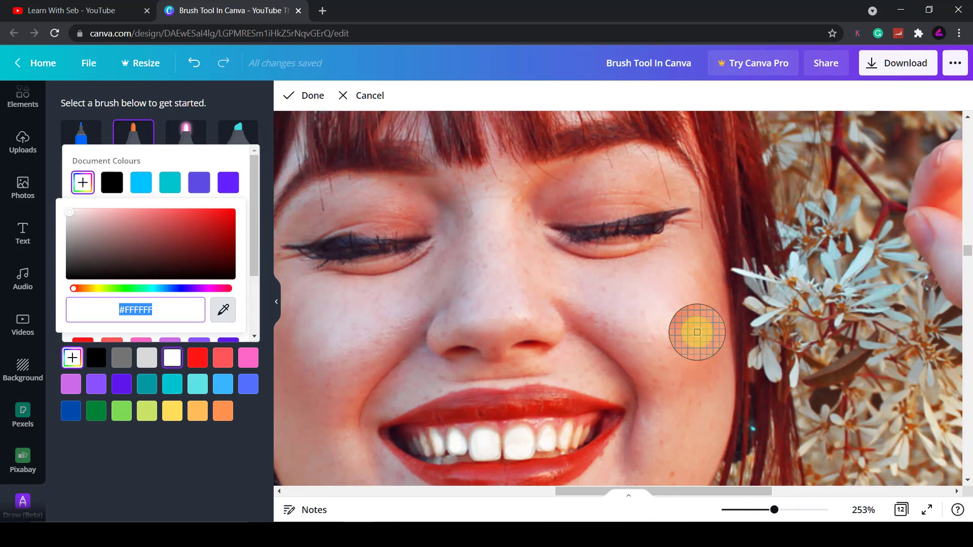
left_click(698, 332)
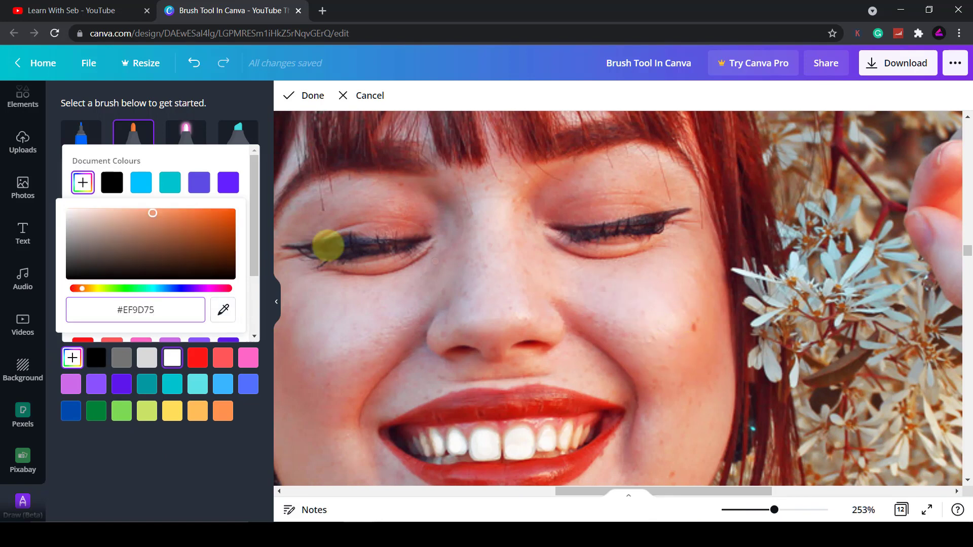
left_click(153, 122)
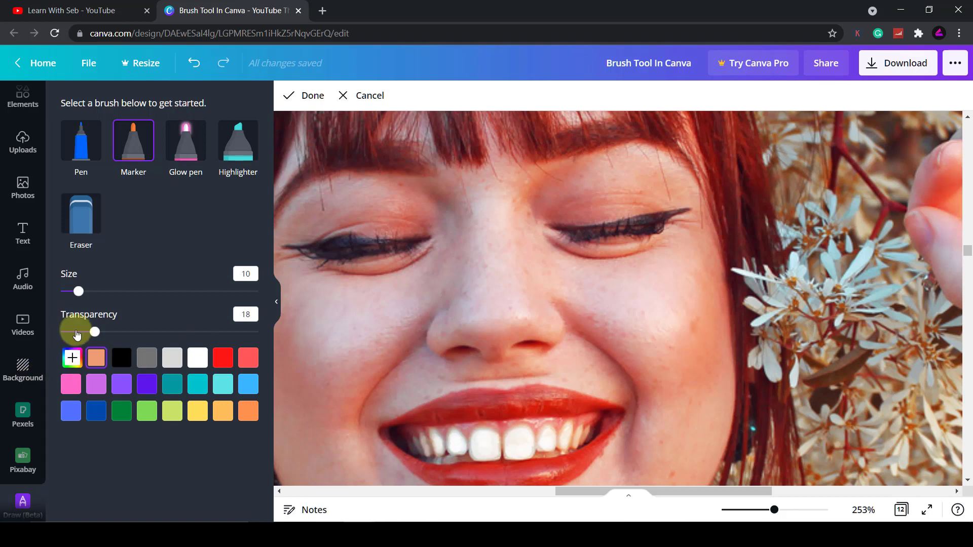
left_click_drag(95, 332, 103, 332)
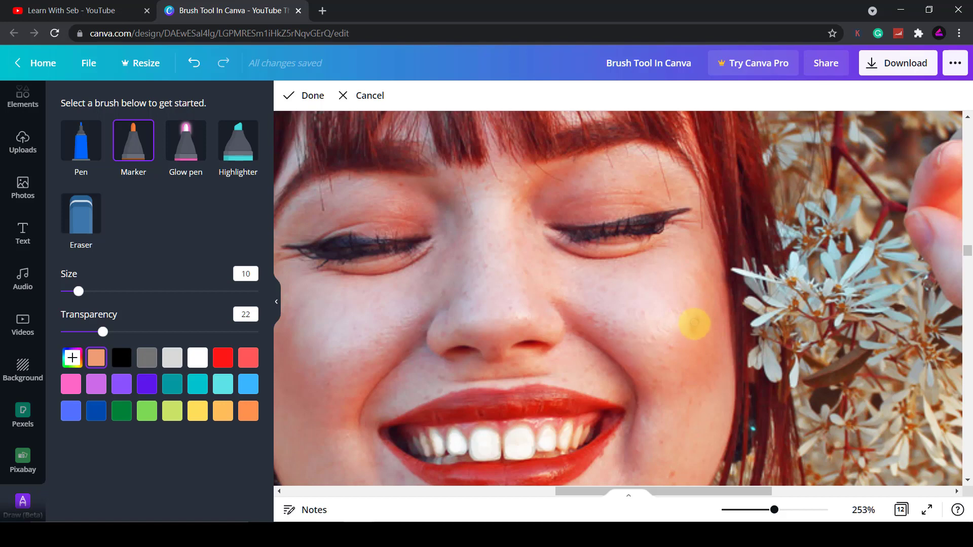
Step: Lighten the sampled colour to peach #F3AE92 and zoom out to the whole photo
left_click(72, 358)
left_click(83, 184)
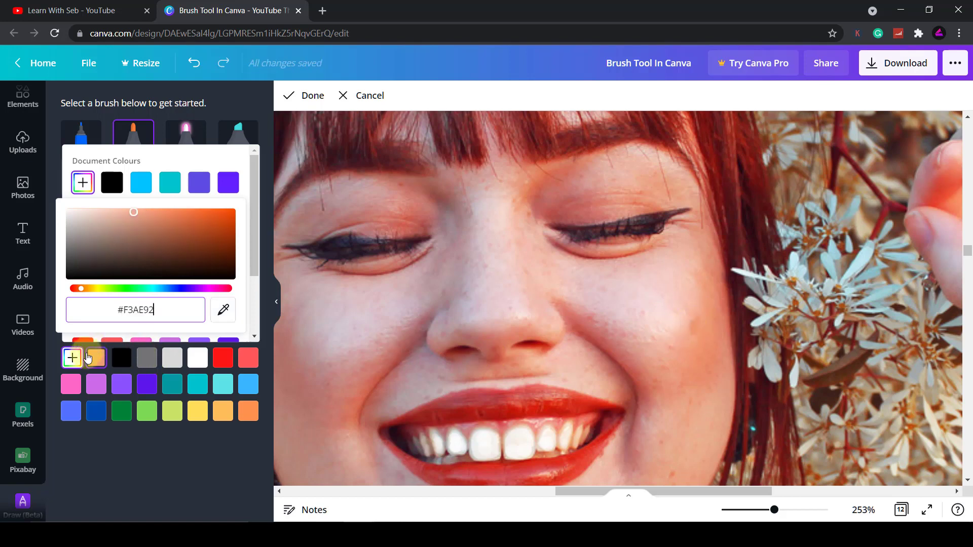
left_click(152, 454)
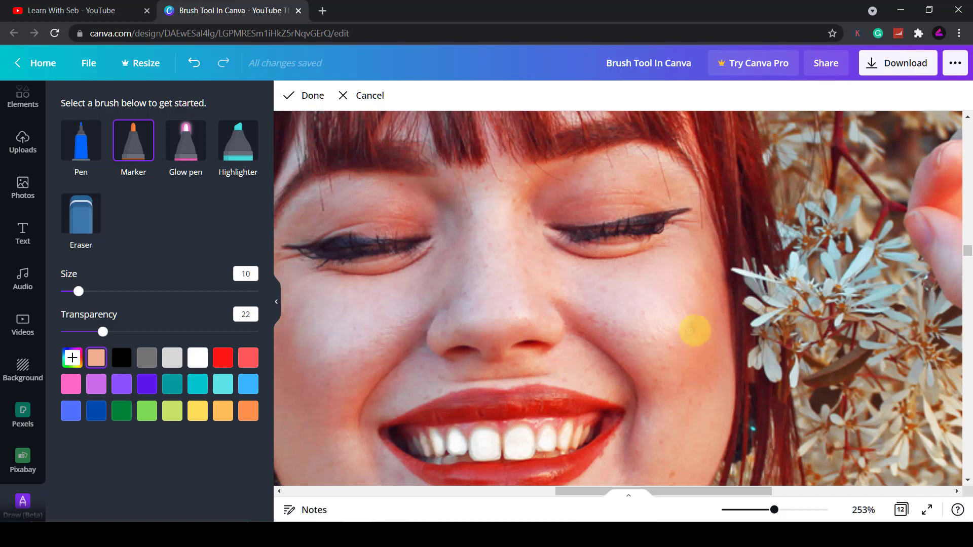
scroll(653, 279, "down", 4)
scroll(717, 365, "up", 4)
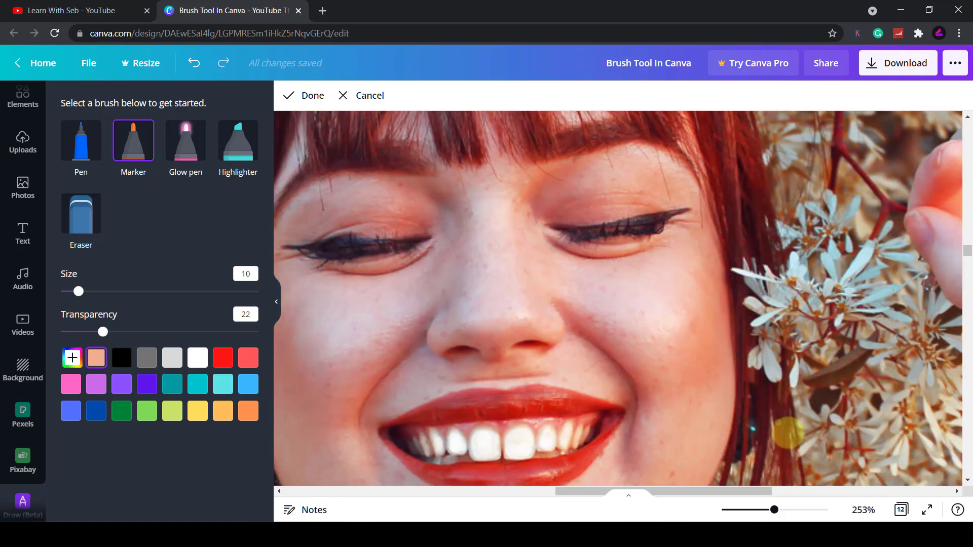
left_click_drag(774, 510, 735, 509)
Step: Scroll through the pages and zoom out so the page 5 portrait shows fully
scroll(714, 373, "down", 5)
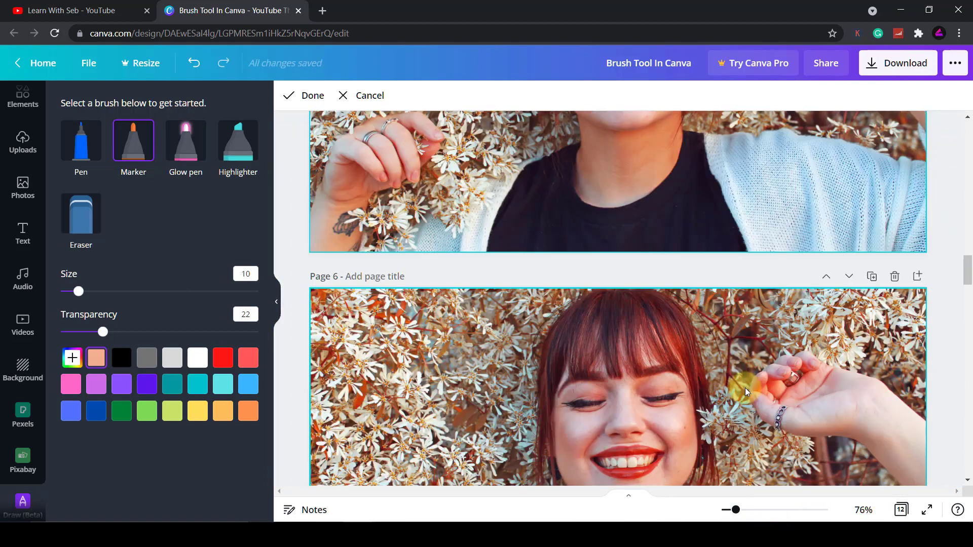
scroll(745, 392, "down", 6)
scroll(745, 392, "up", 8)
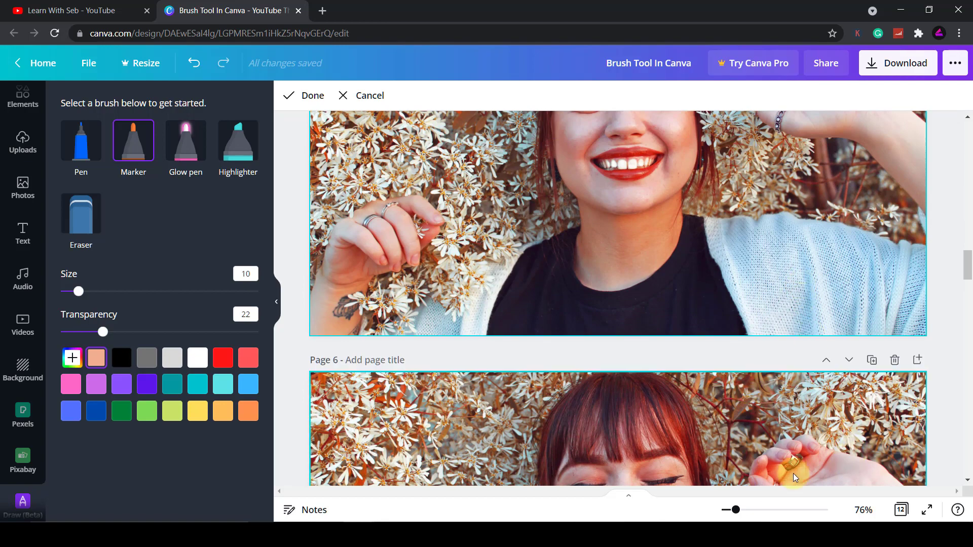
left_click_drag(733, 510, 728, 509)
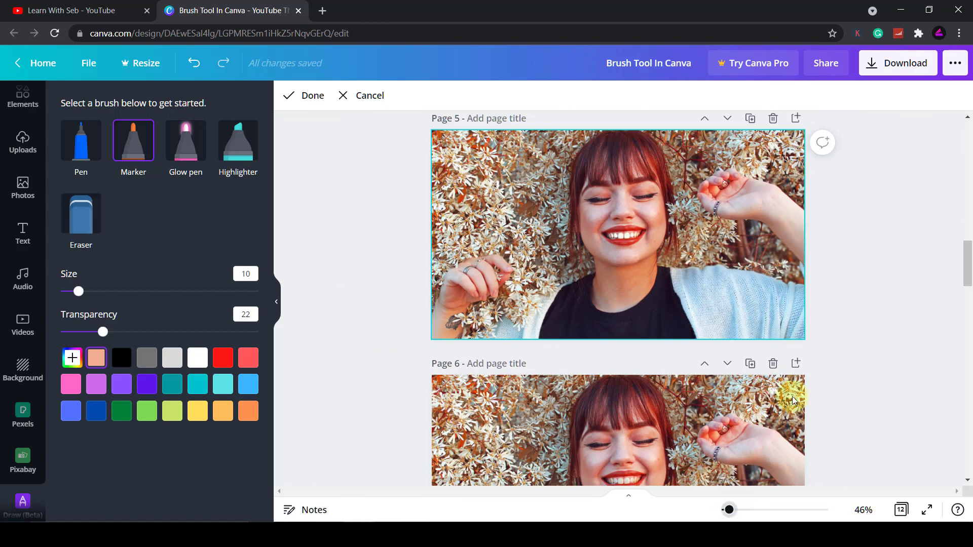
scroll(865, 303, "down", 1)
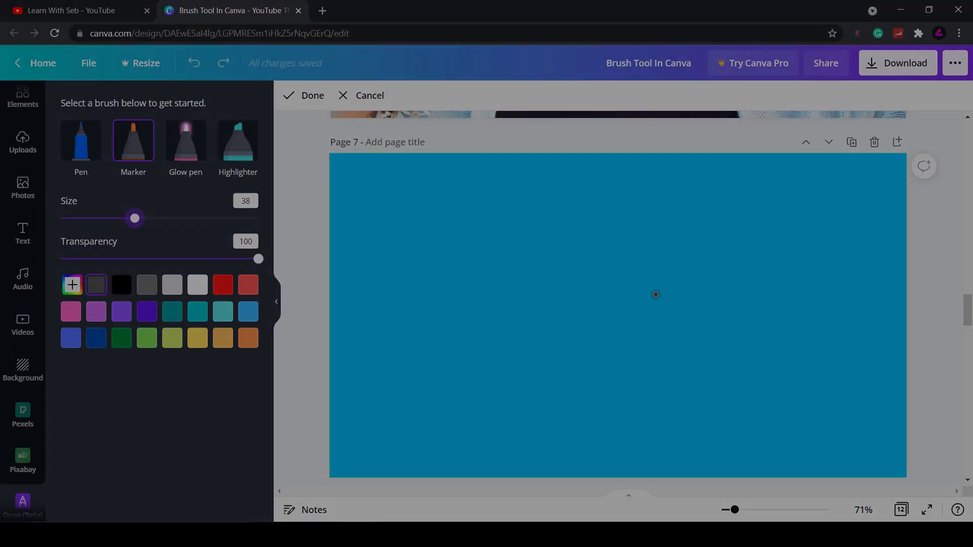
Step: Draw a grey dolphin outline on page 7 and begin filling its body and neck
left_click_drag(646, 288, 600, 268)
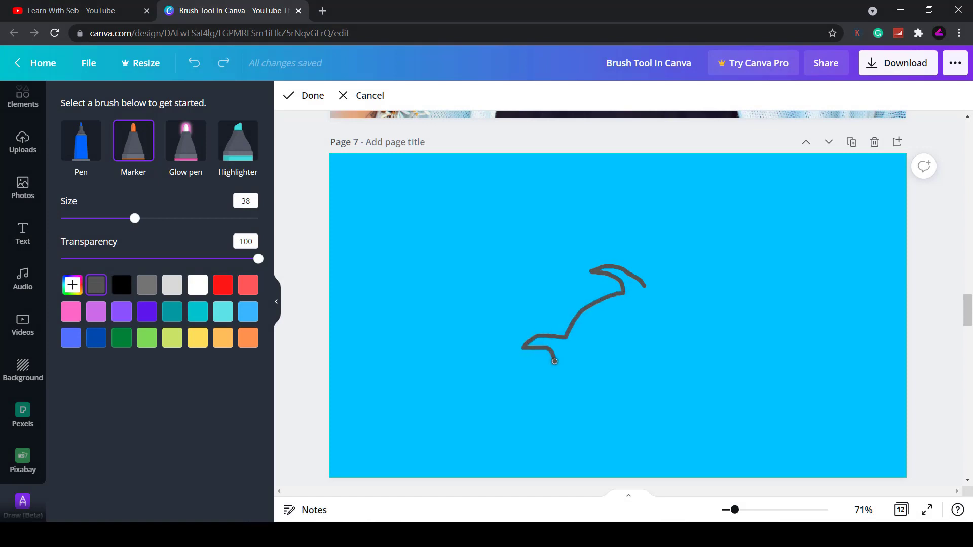
mouse_move(580, 338)
left_mouse_down()
mouse_move(680, 326)
mouse_move(643, 284)
left_mouse_up()
left_click_drag(134, 291, 213, 291)
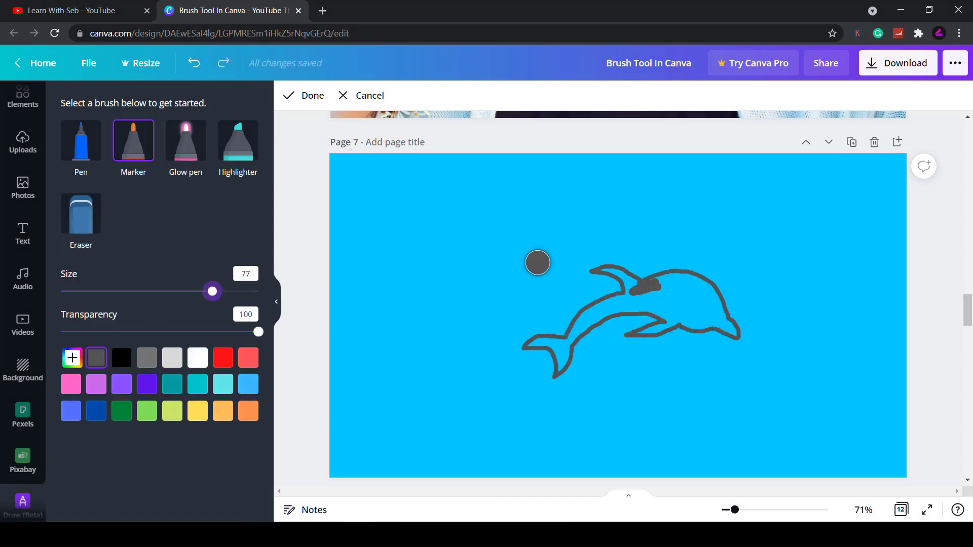
mouse_move(651, 286)
left_mouse_down()
mouse_move(710, 301)
mouse_move(702, 310)
mouse_move(633, 299)
left_mouse_up()
left_click_drag(212, 290, 152, 291)
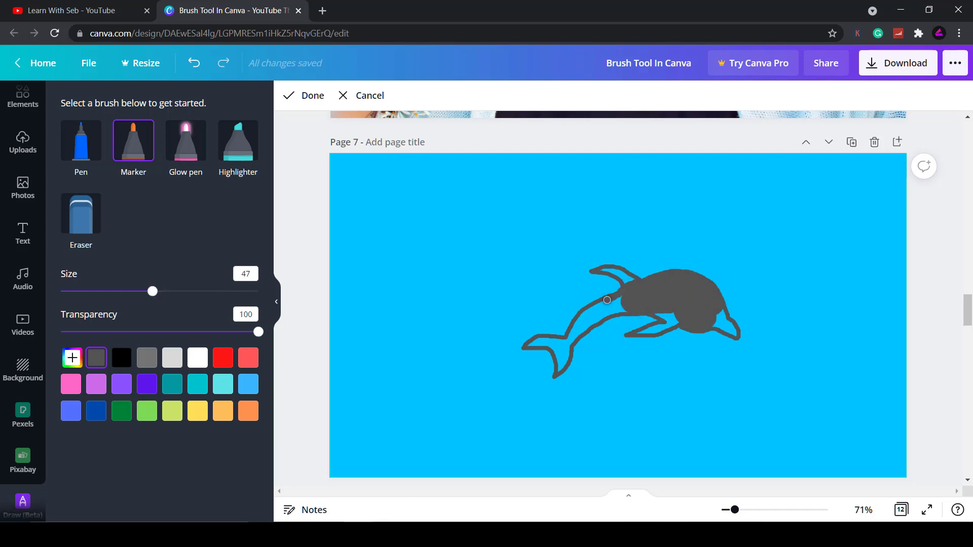
mouse_move(607, 300)
left_mouse_down()
mouse_move(578, 330)
mouse_move(597, 306)
left_mouse_up()
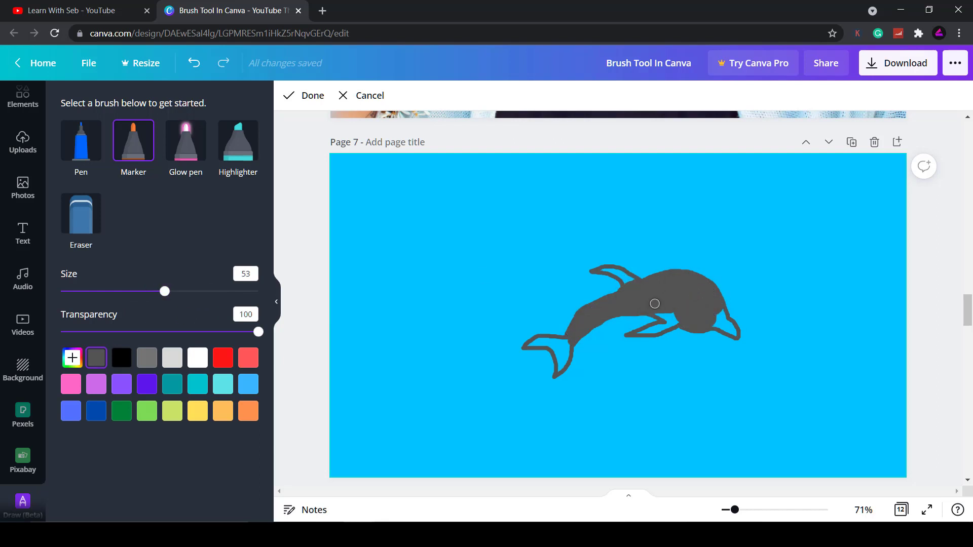
Step: Fill the blue gaps at the nose, dorsal fin and tail grey with brush sizes 41 and 54
left_click_drag(165, 291, 120, 291)
scroll(615, 301, "up", 3)
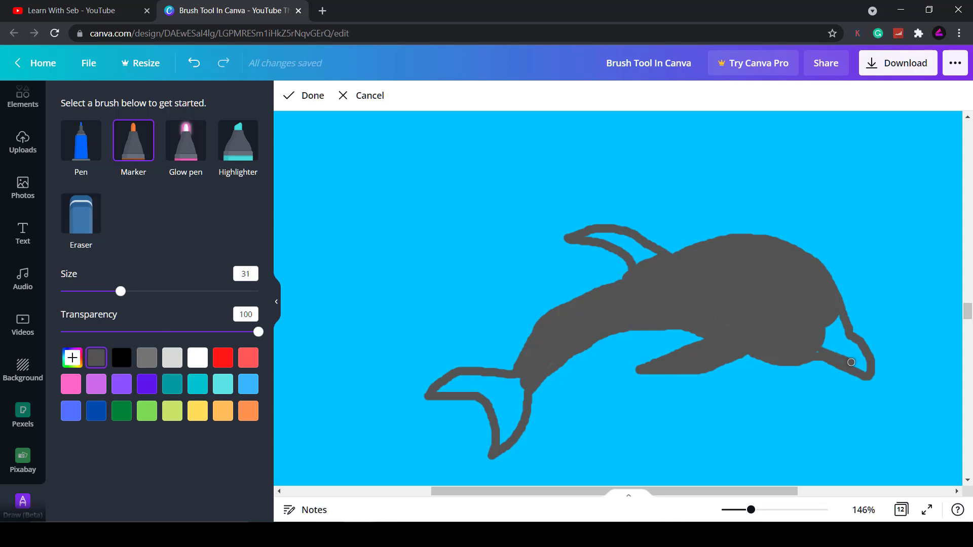
left_click_drag(851, 362, 859, 354)
left_click_drag(120, 291, 140, 291)
mouse_move(831, 324)
left_mouse_down()
mouse_move(843, 350)
mouse_move(830, 341)
left_mouse_up()
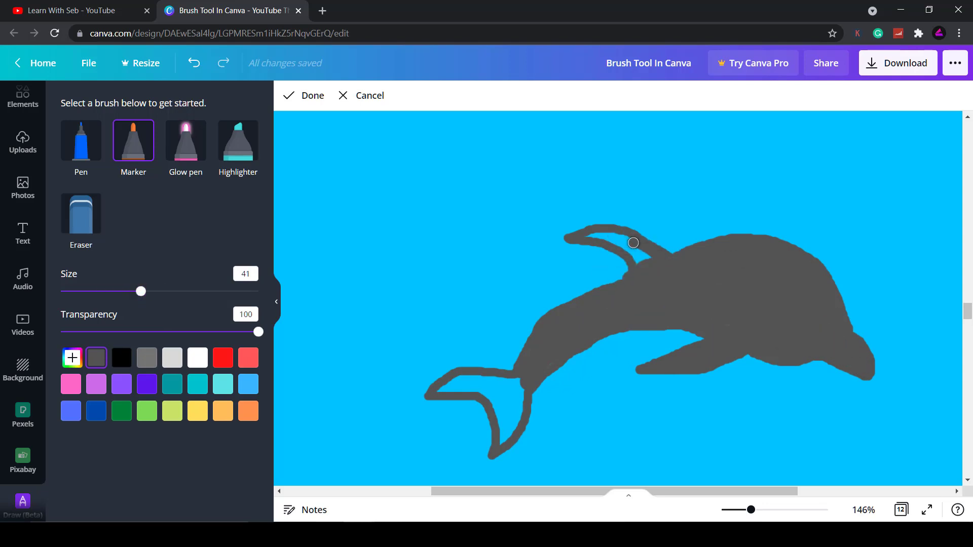
left_click_drag(633, 242, 622, 245)
left_click_drag(142, 292, 167, 290)
mouse_move(519, 386)
left_mouse_down()
mouse_move(515, 412)
mouse_move(445, 391)
left_mouse_up()
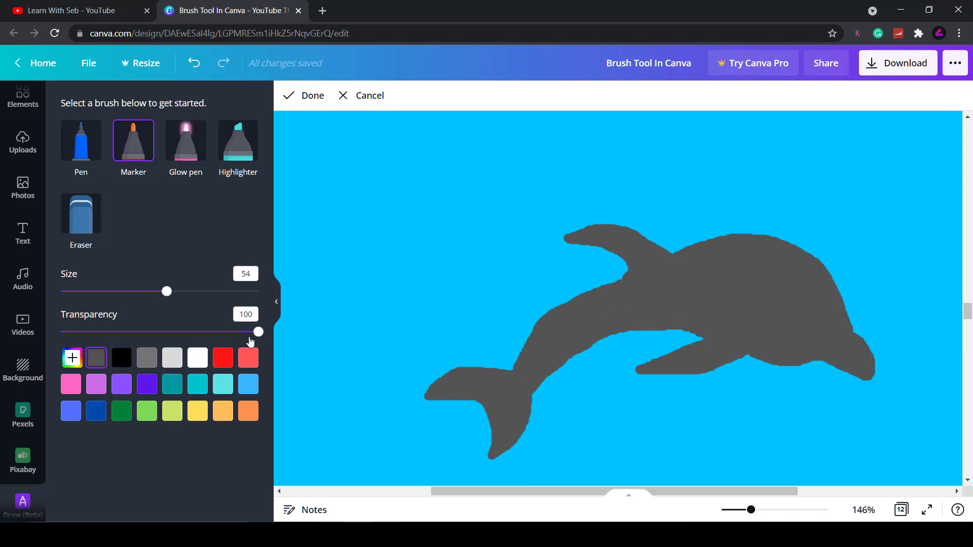
Step: Touch up gaps along the dolphin's edges with the Pen brush at size 63
left_click(81, 140)
left_click_drag(91, 291, 185, 291)
mouse_move(566, 314)
left_mouse_down()
mouse_move(524, 382)
mouse_move(667, 319)
mouse_move(692, 258)
mouse_move(838, 303)
left_mouse_up()
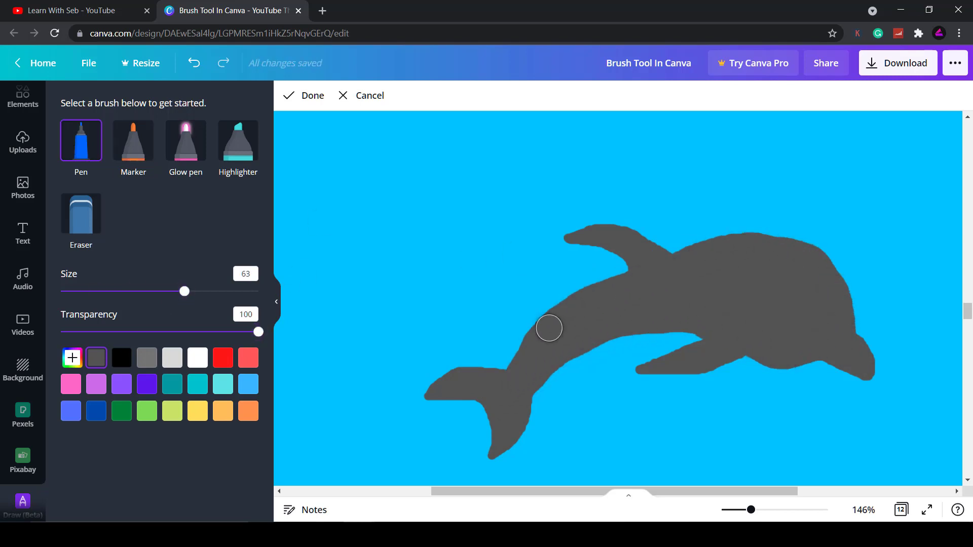
key("Left")
key("Left")
key("Left")
key("Left")
key("Left")
key("Left")
key("Left")
key("Left")
key("Left")
key("Left")
key("Left")
key("Left")
key("Left")
key("Left")
key("Left")
key("Left")
key("Left")
key("Left")
key("Left")
key("Left")
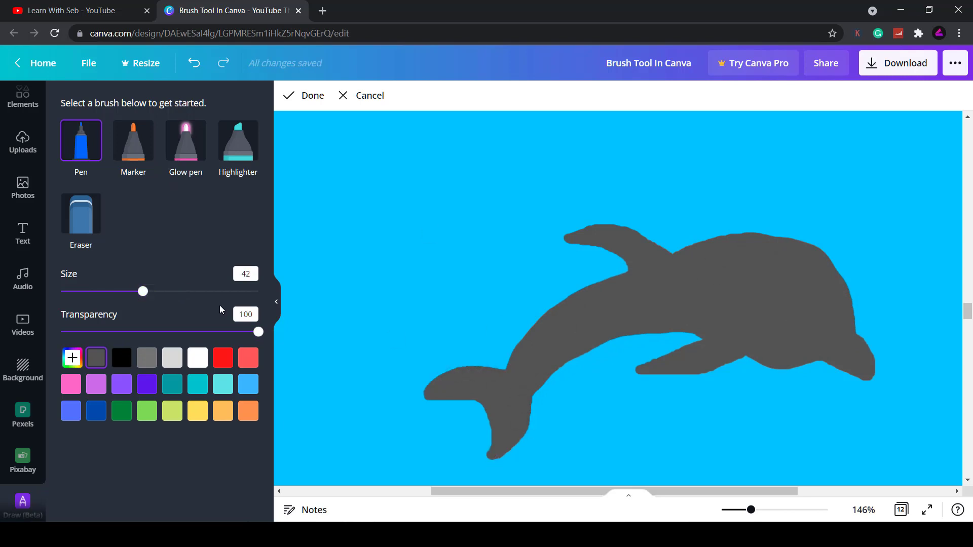
Step: Draw a white glow-pen spray above the dolphin at size 15 and finish drawing
scroll(220, 309, "down", 5)
left_click(186, 141)
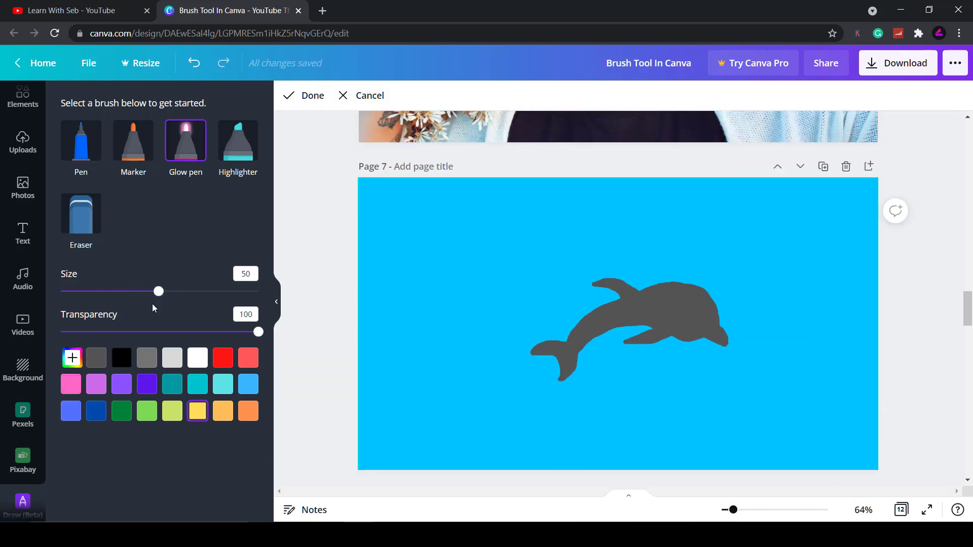
left_click_drag(158, 291, 88, 292)
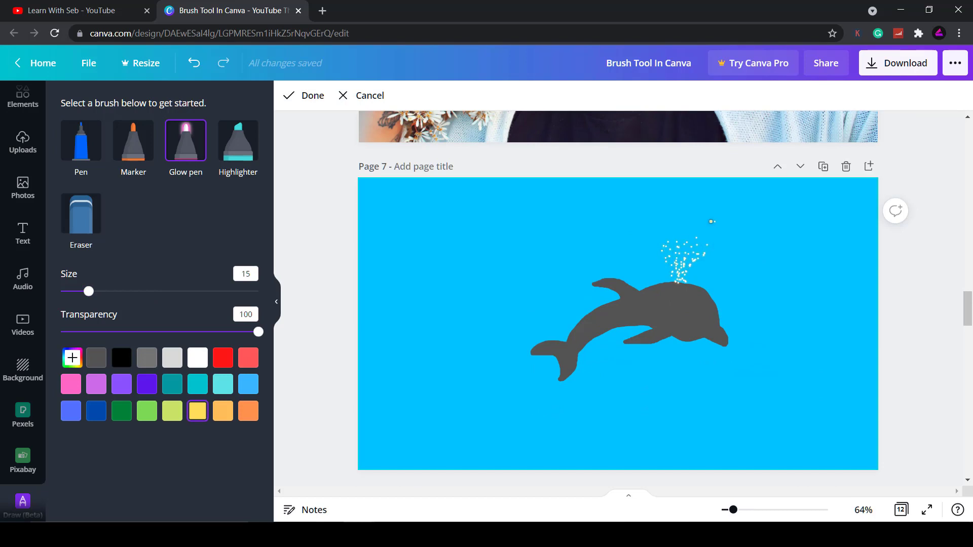
left_click(101, 291)
left_click_drag(732, 510, 727, 510)
left_click(197, 357)
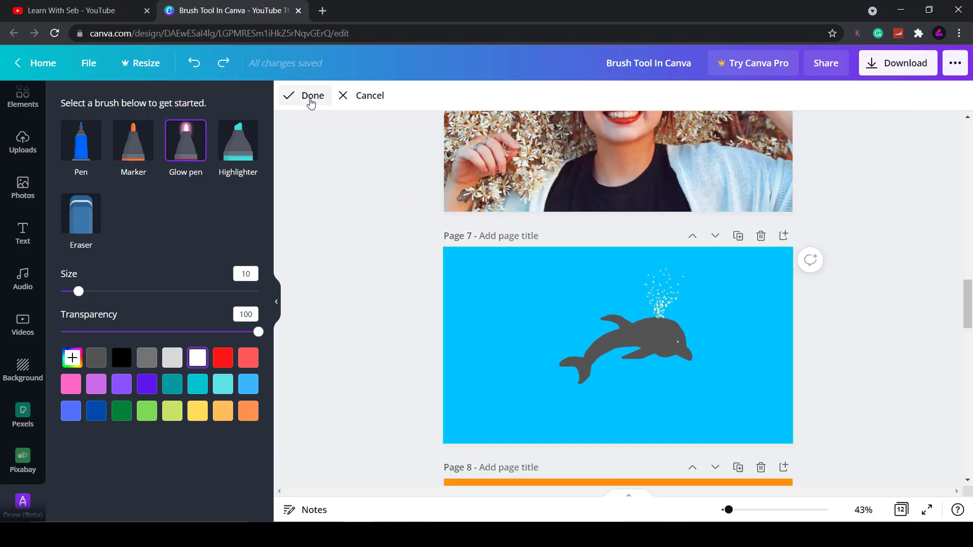
left_click(310, 97)
Step: Paste copies of the dolphin onto orange page 8 and pink page 9
left_click(847, 315)
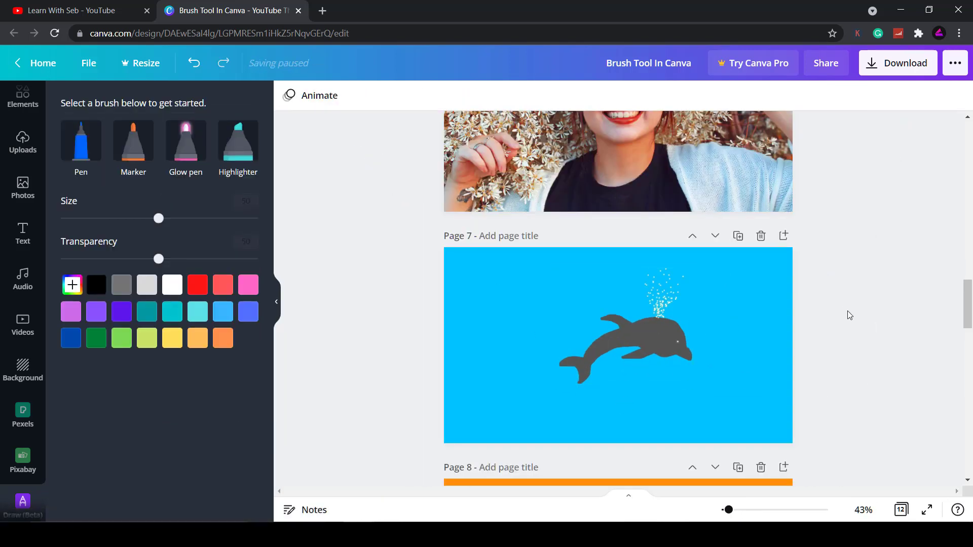
scroll(847, 314, "down", 5)
left_click(681, 341)
key("ctrl+v")
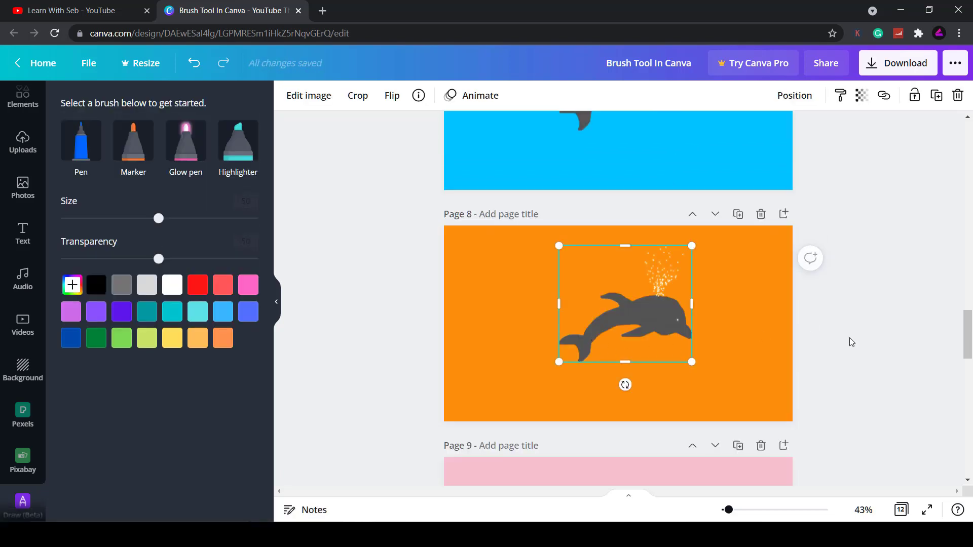
scroll(849, 337, "down", 3)
left_click(643, 371)
key("ctrl+v")
left_click(892, 353)
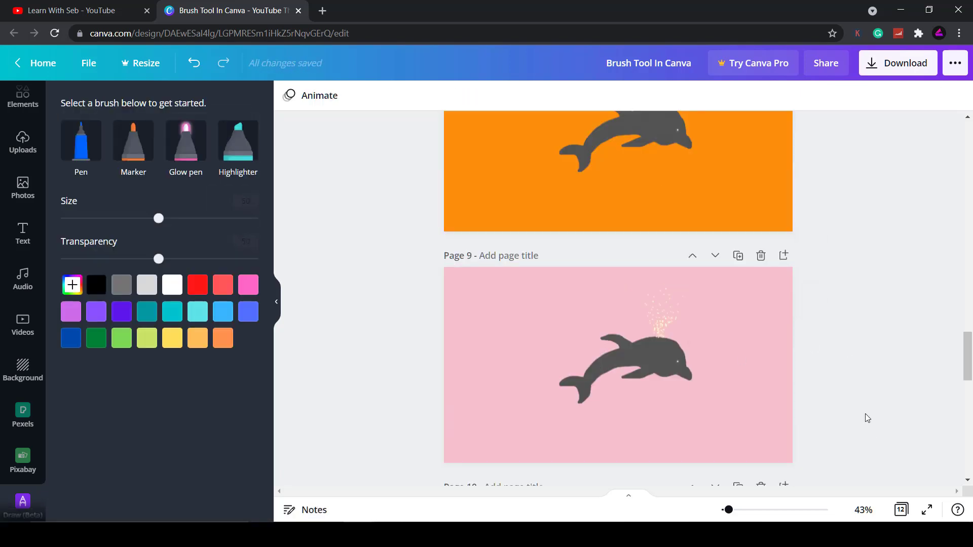
scroll(864, 417, "up", 1)
scroll(867, 416, "down", 1)
scroll(866, 416, "up", 5)
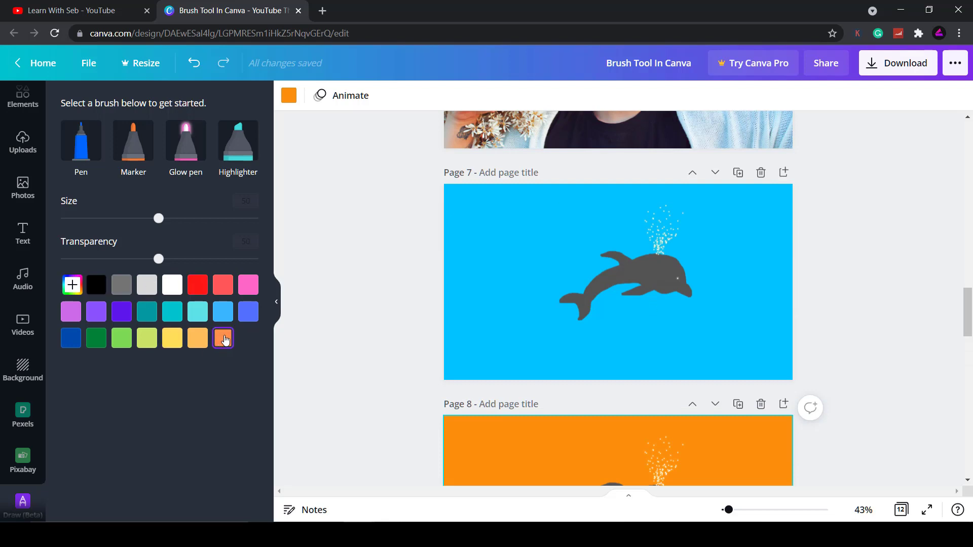
Step: Hand-letter 'Dizzy Dolphins' in white glow pen at size 11 beneath the page 7 dolphin
left_click(172, 285)
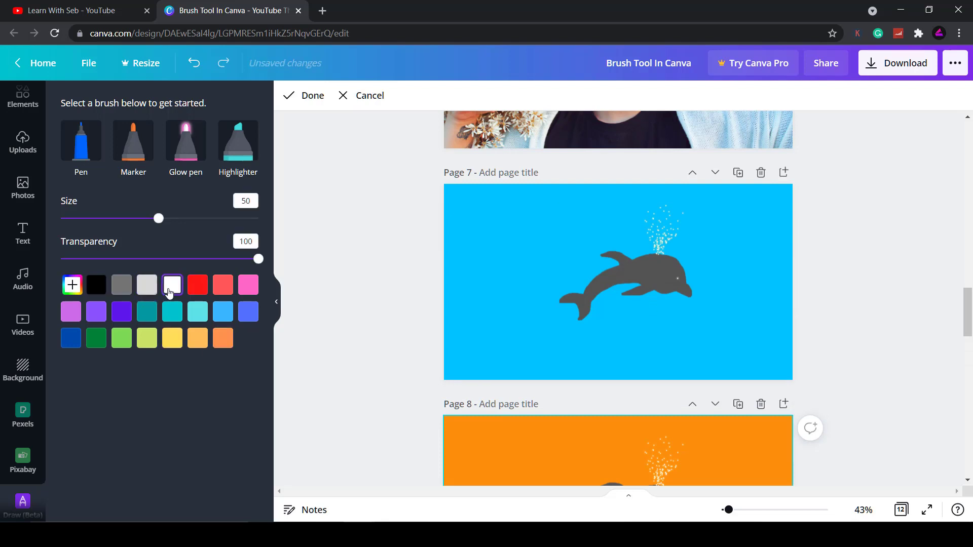
left_click(86, 151)
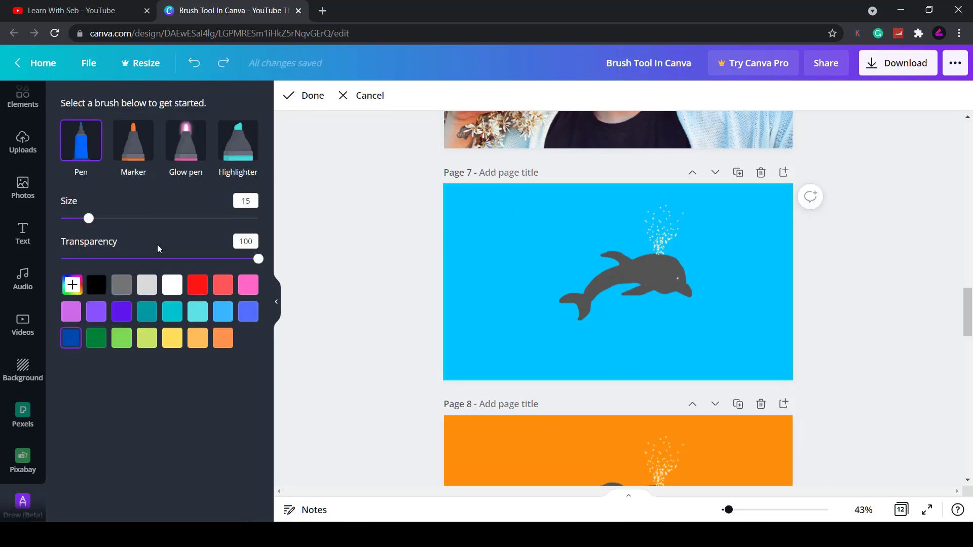
left_click(185, 143)
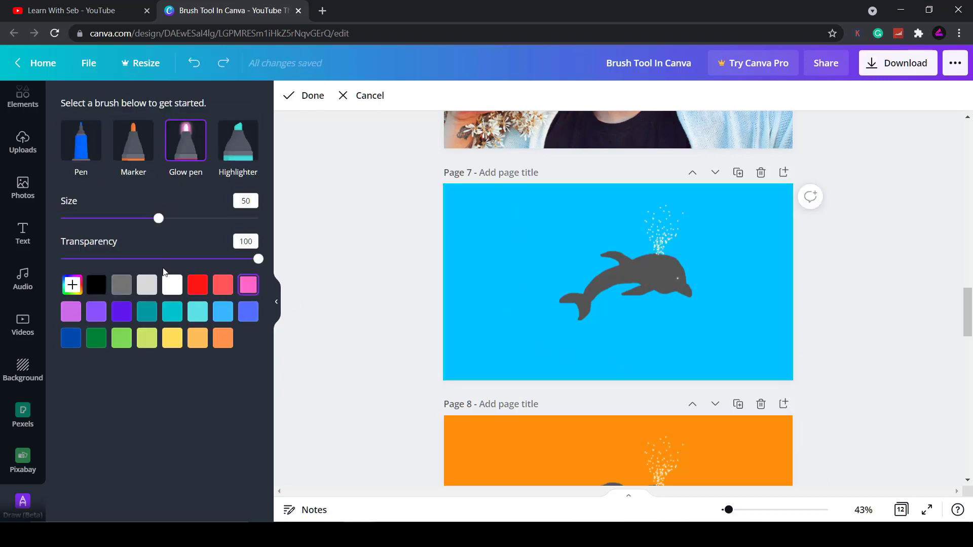
left_click_drag(477, 334, 475, 356)
mouse_move(501, 344)
left_mouse_down()
mouse_move(551, 349)
mouse_move(512, 365)
left_mouse_up()
mouse_move(588, 333)
left_mouse_down()
mouse_move(585, 355)
mouse_move(601, 355)
left_mouse_up()
left_click_drag(621, 333, 619, 363)
mouse_move(639, 334)
left_mouse_down()
mouse_move(636, 351)
mouse_move(650, 354)
left_mouse_up()
left_click_drag(655, 345, 658, 354)
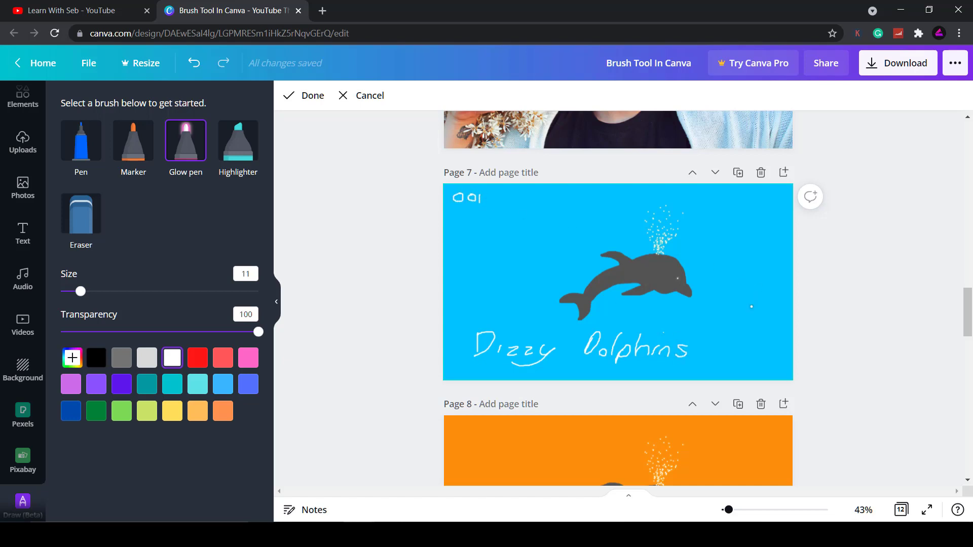
scroll(867, 341, "down", 8)
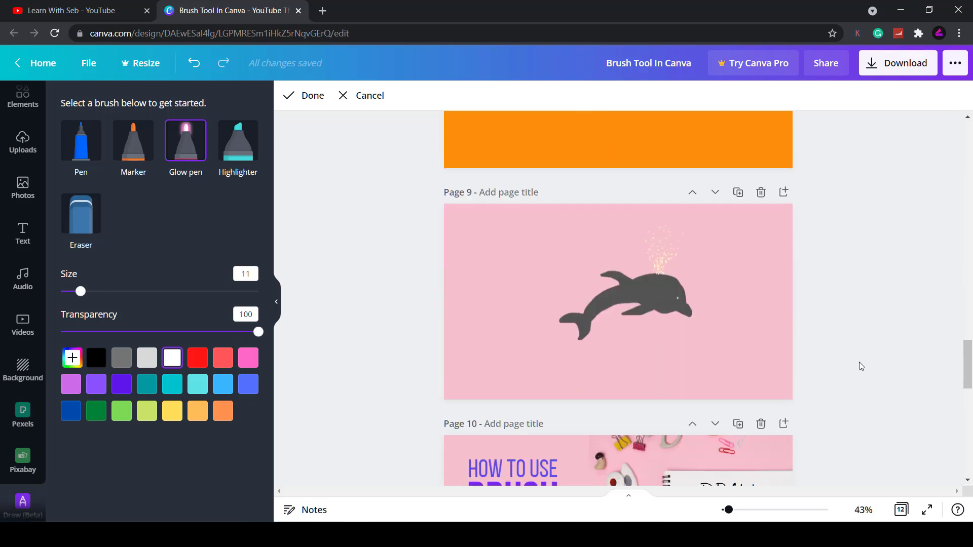
Step: Darken the page 9 dolphin to near-black with Brightness -100 and Tint -33
left_click(552, 326)
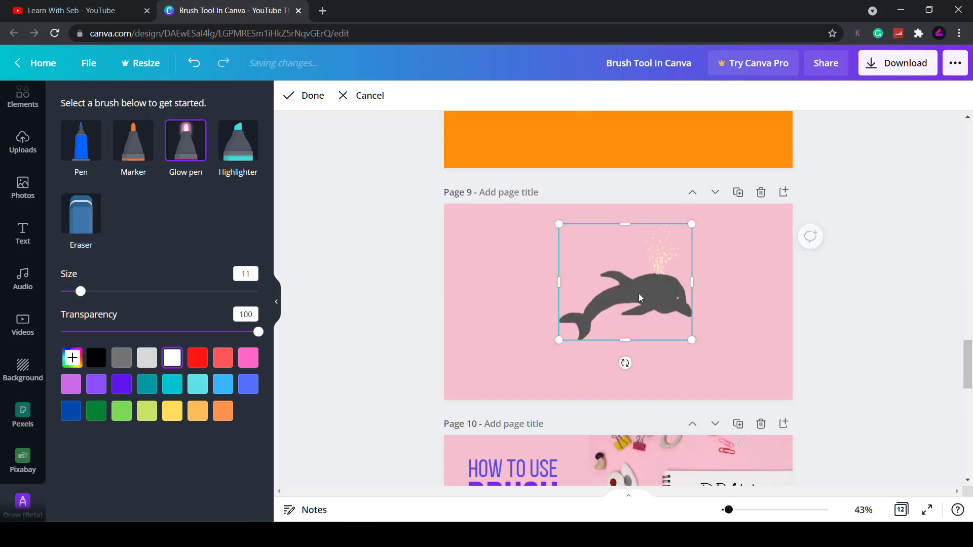
left_click(304, 96)
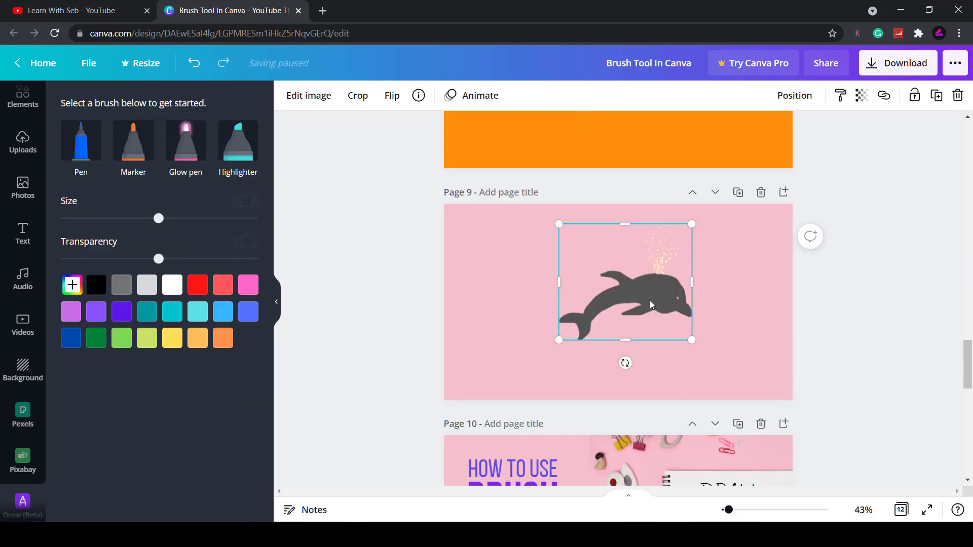
left_click(293, 103)
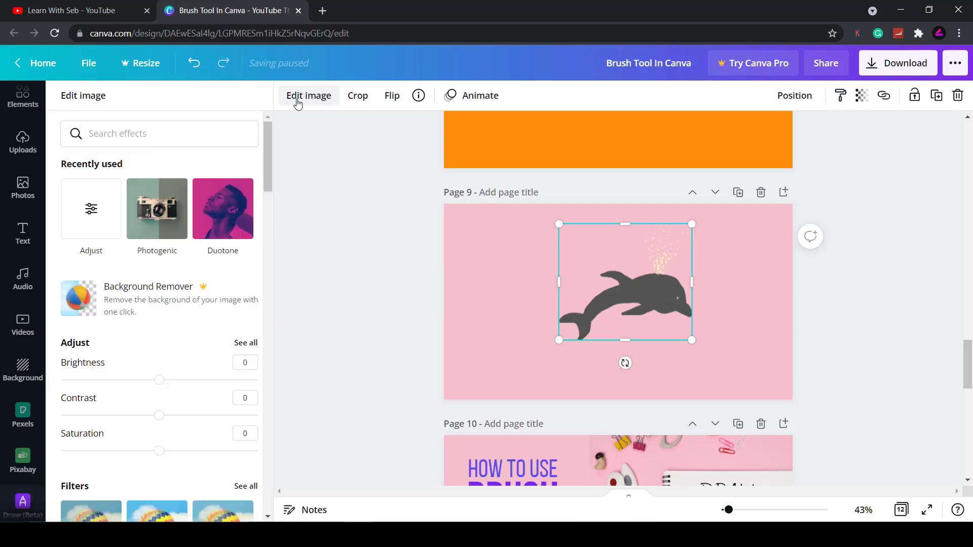
left_click(91, 208)
mouse_move(159, 257)
left_mouse_down()
mouse_move(256, 257)
mouse_move(150, 274)
mouse_move(12, 266)
mouse_move(157, 257)
left_mouse_up()
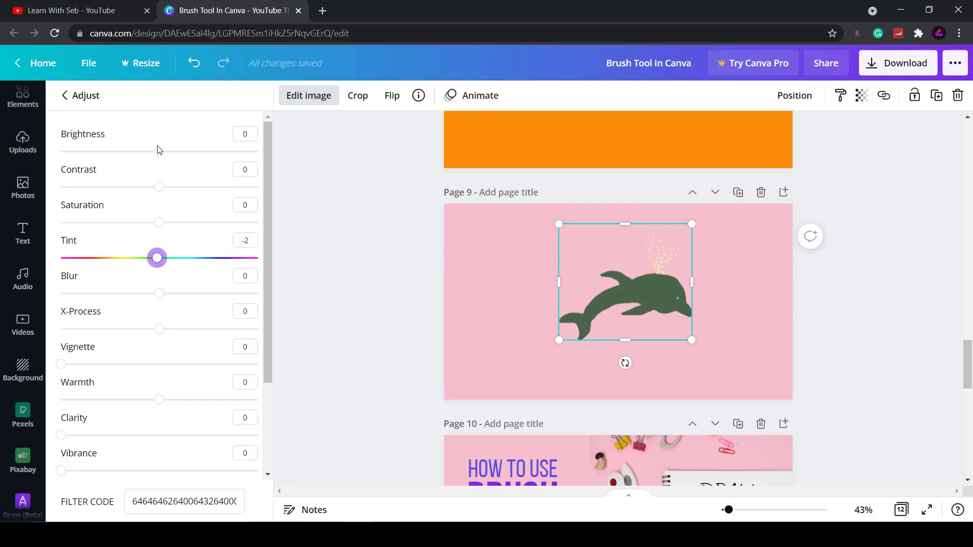
left_click_drag(157, 151, 13, 167)
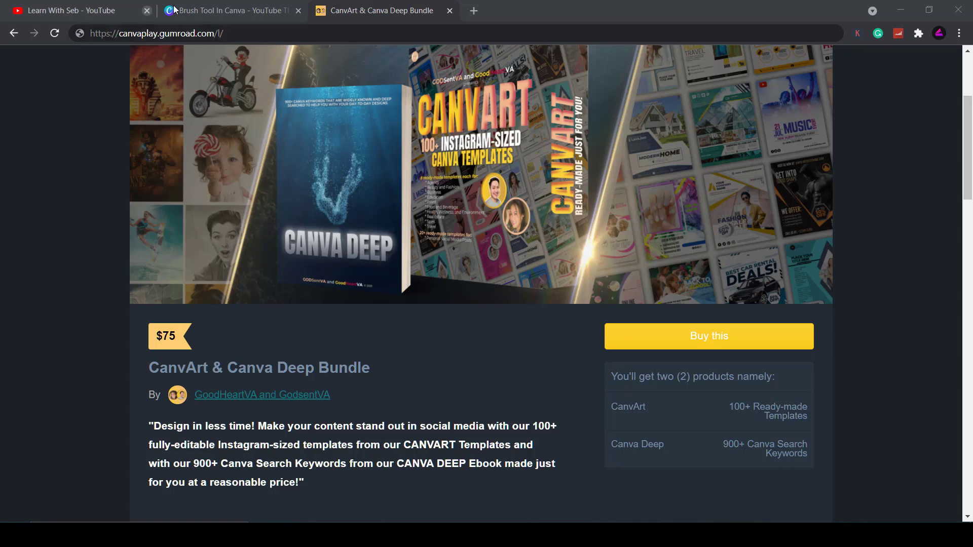
Step: Switch browser tabs from the Gumroad bundle page to the YouTube channel's Videos page
left_click(203, 10)
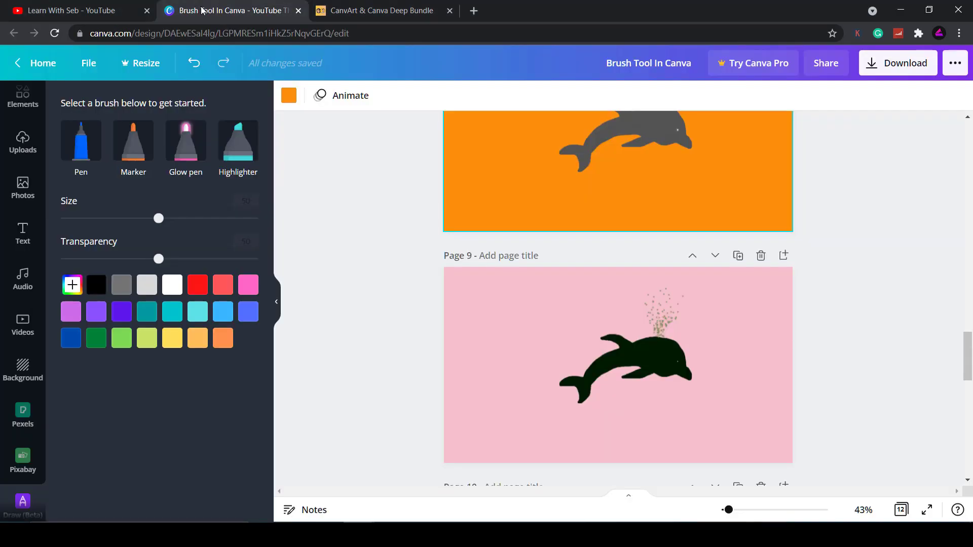
left_click(101, 10)
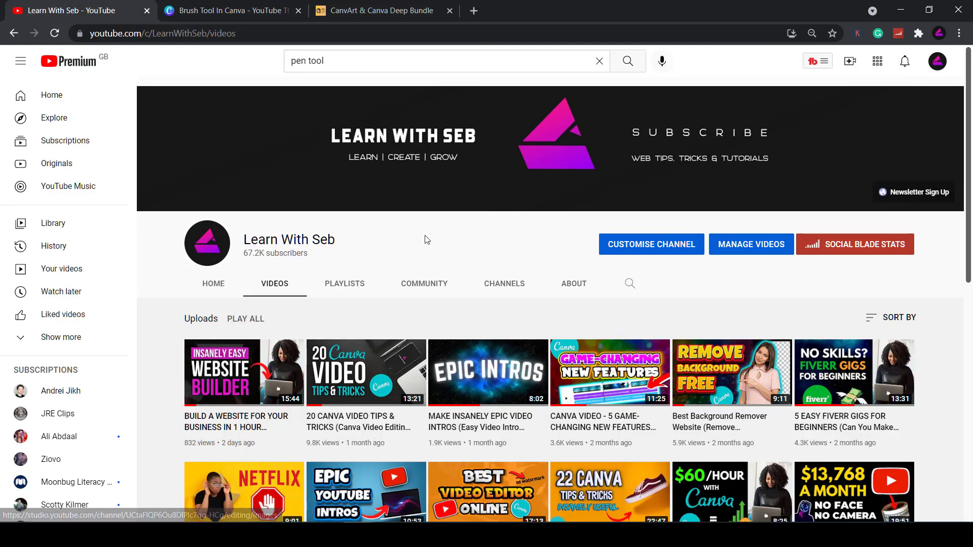